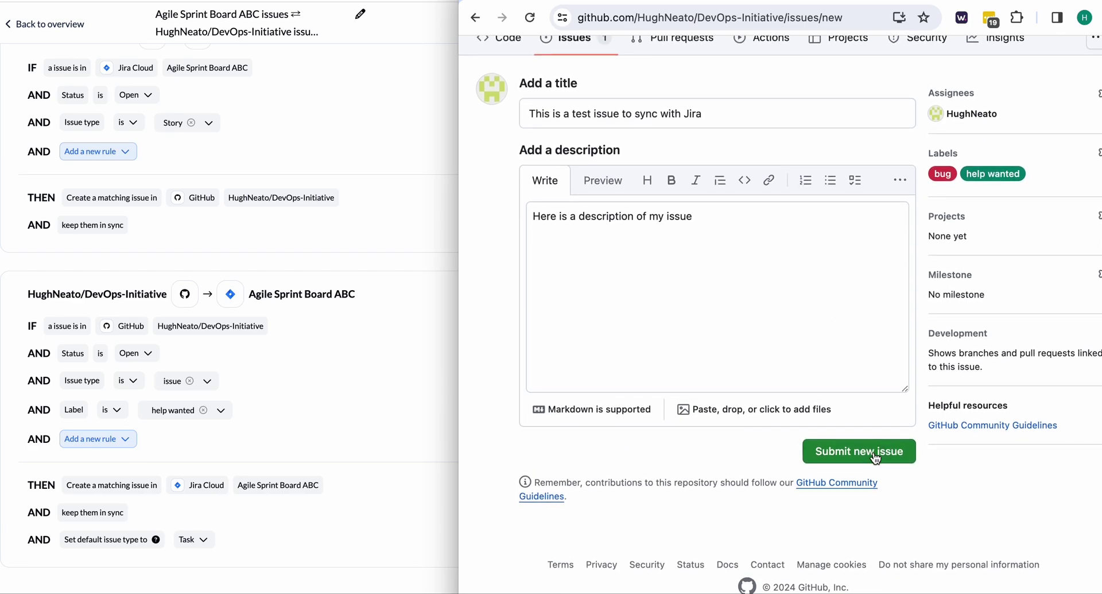
# - Submit the GitHub issue 'This is a test issue to sync with Jira', then run a Unito sync
pyautogui.click(877, 457)
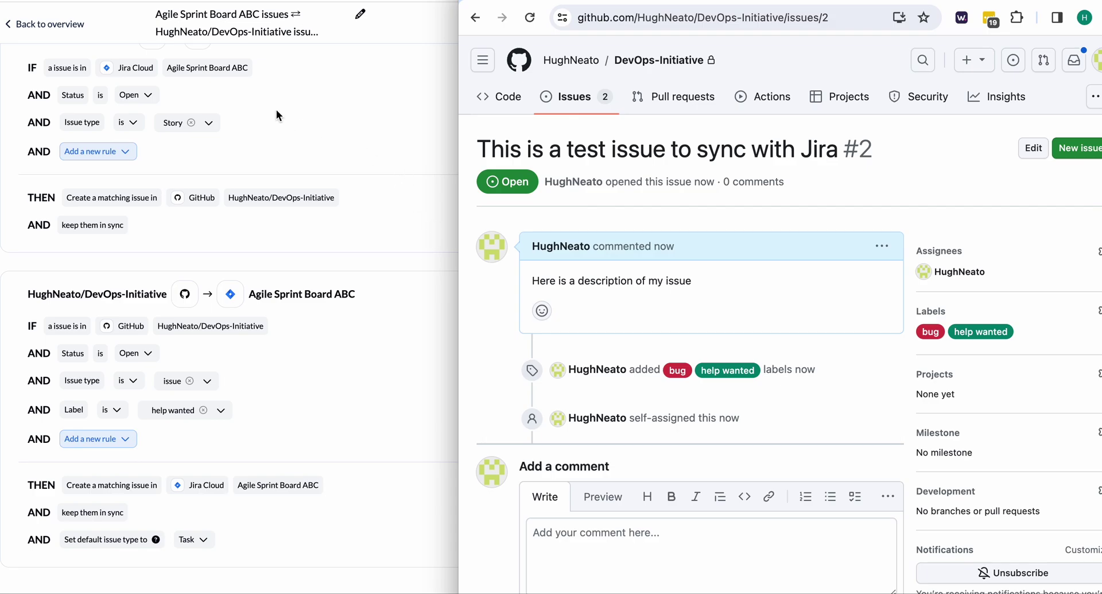
pyautogui.click(43, 23)
pyautogui.click(563, 24)
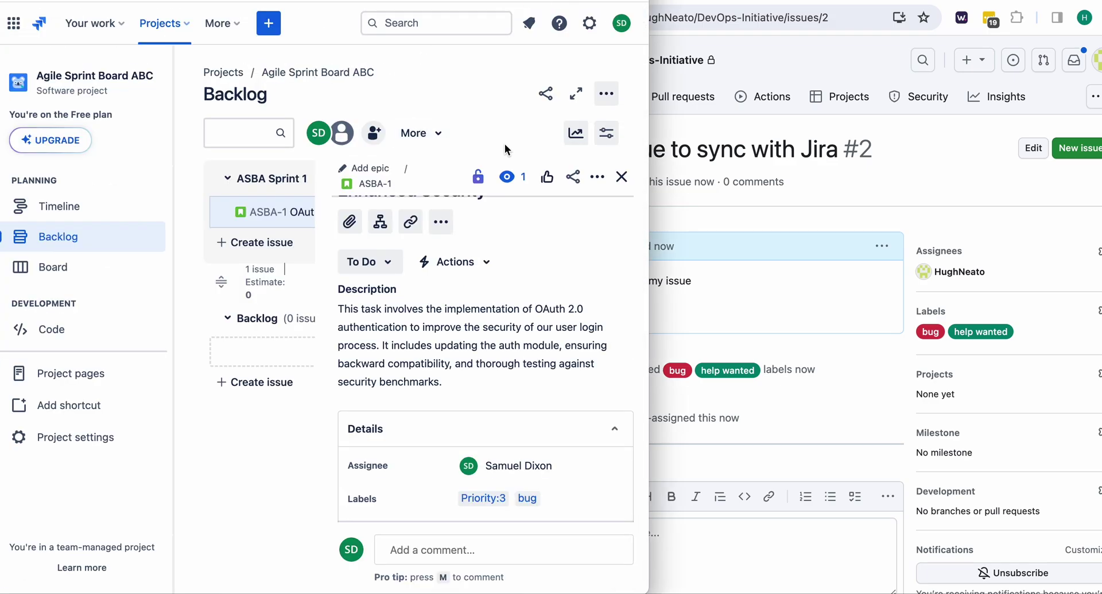
# - Reload the Jira backlog and review the newly synced ASBA-2 issue's details and GitHub link
pyautogui.press('Escape')
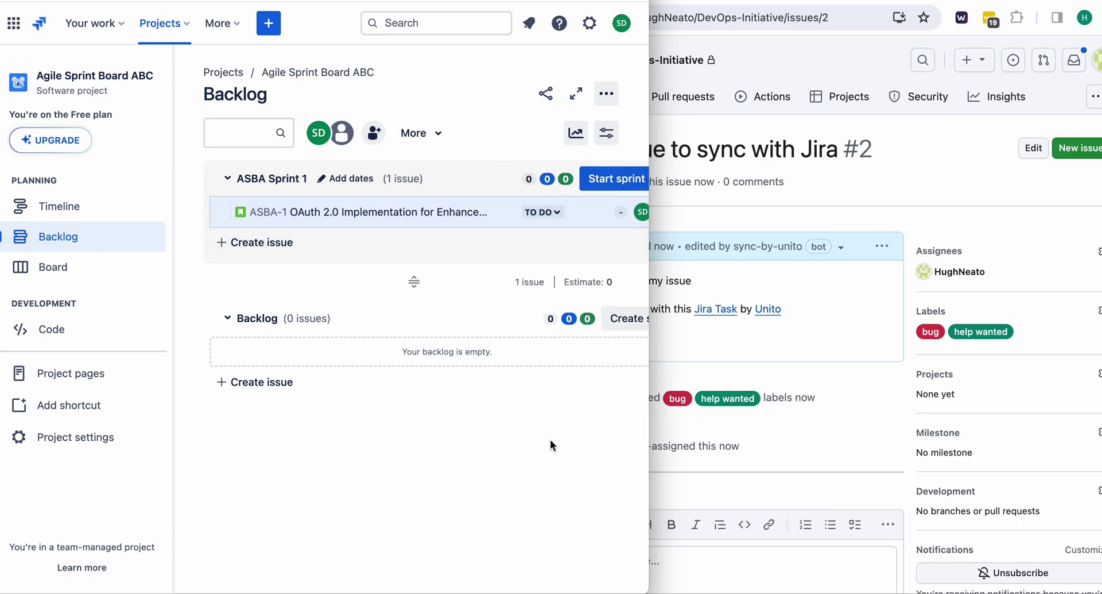
pyautogui.press('super+r')
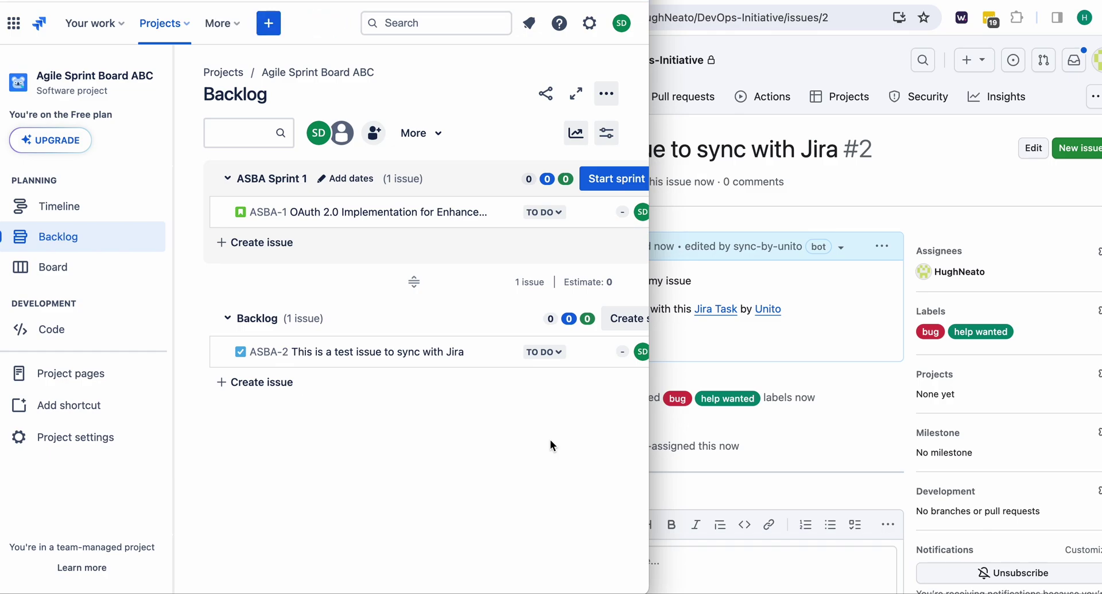
pyautogui.click(456, 351)
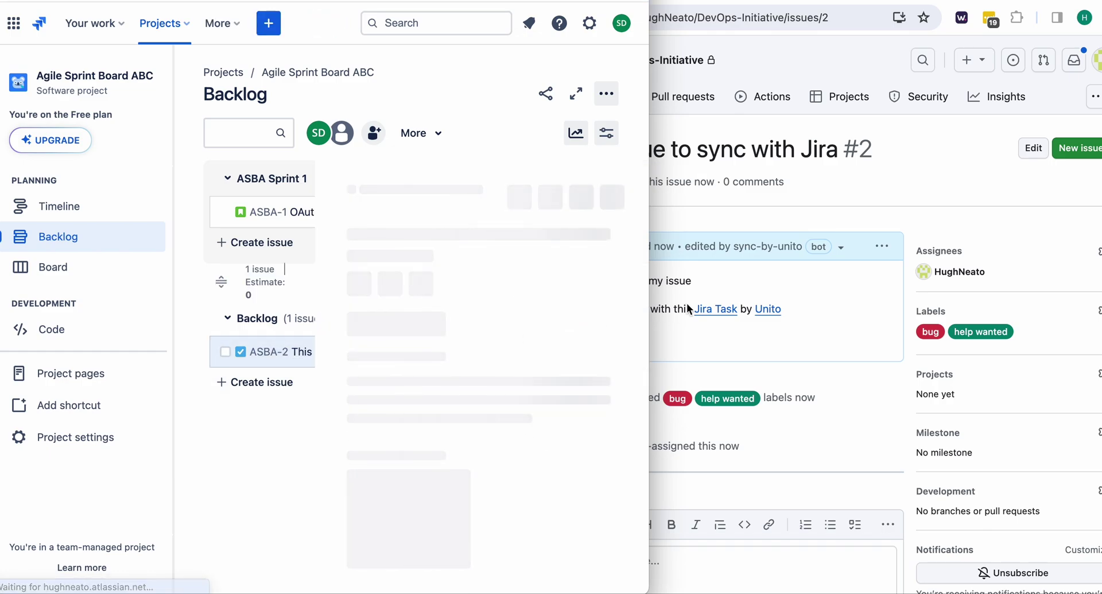
pyautogui.scroll(-4, 558, 349)
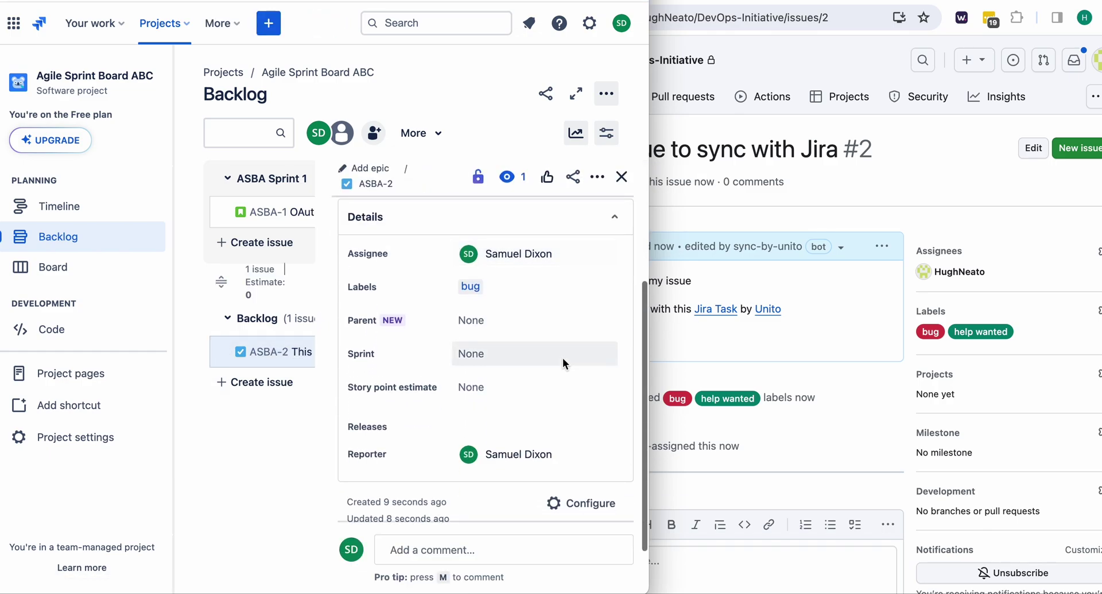
pyautogui.scroll(-2, 563, 357)
pyautogui.scroll(4, 564, 353)
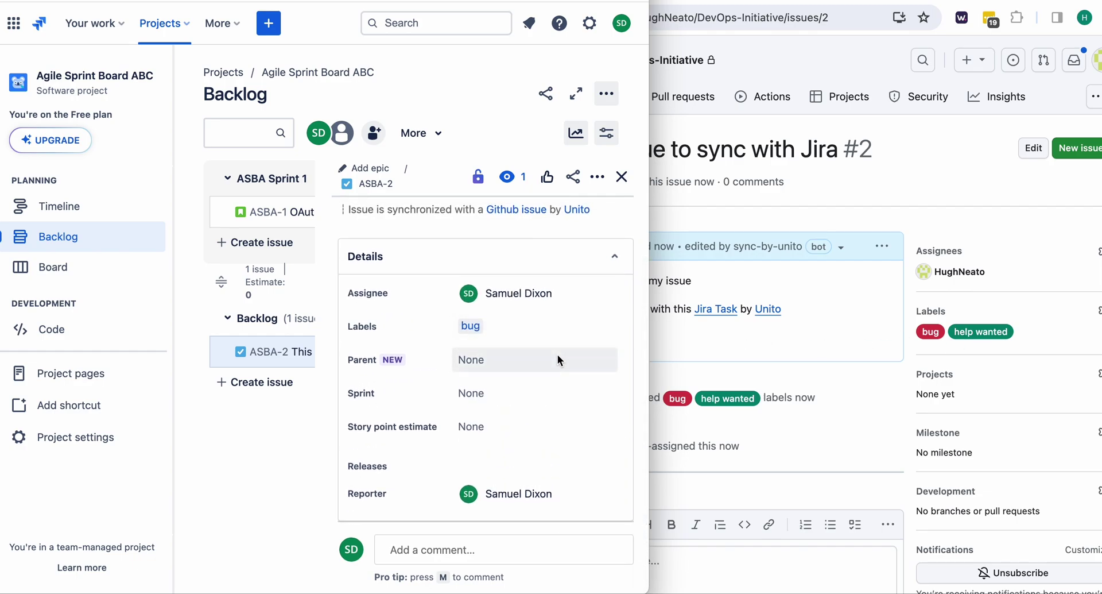
pyautogui.scroll(-2, 556, 354)
pyautogui.scroll(5, 557, 353)
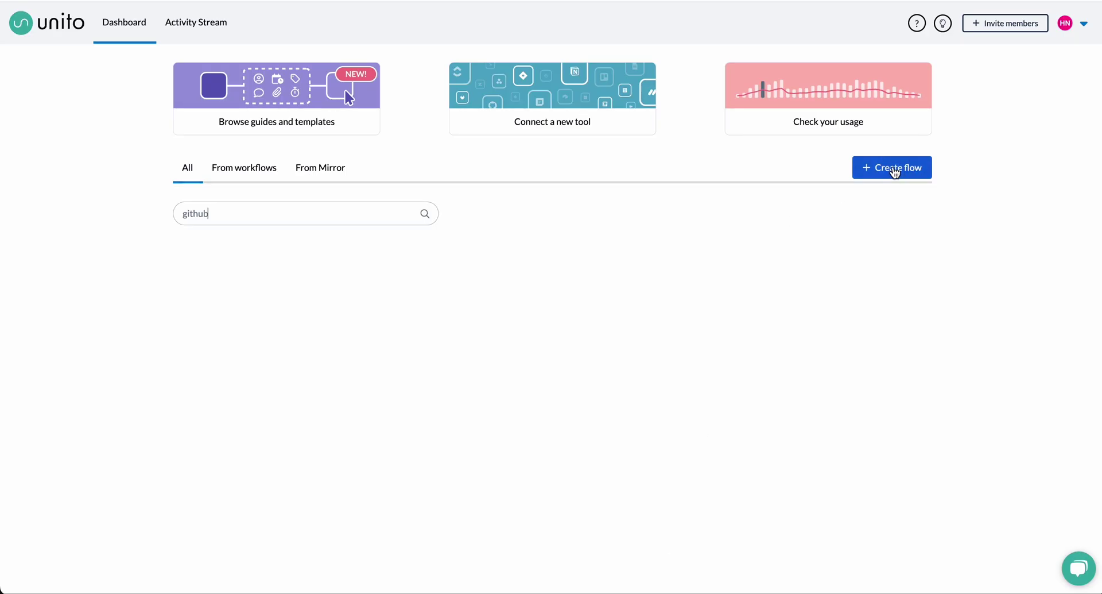
# - Start a new flow with Jira Cloud's Agile Sprint Board ABC project as the first side
pyautogui.click(889, 170)
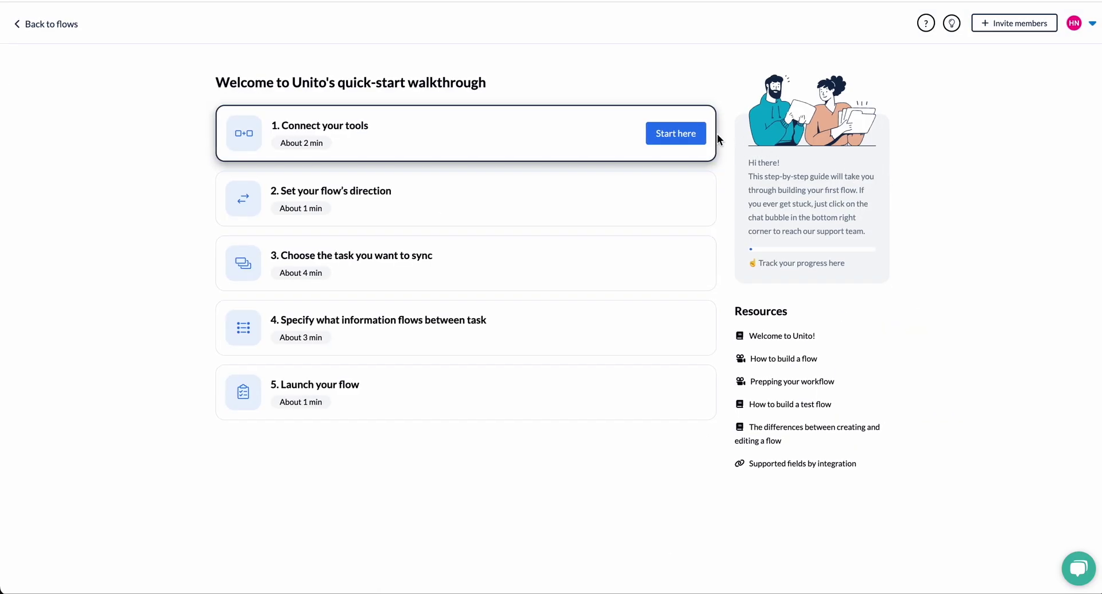
pyautogui.click(682, 141)
pyautogui.click(468, 148)
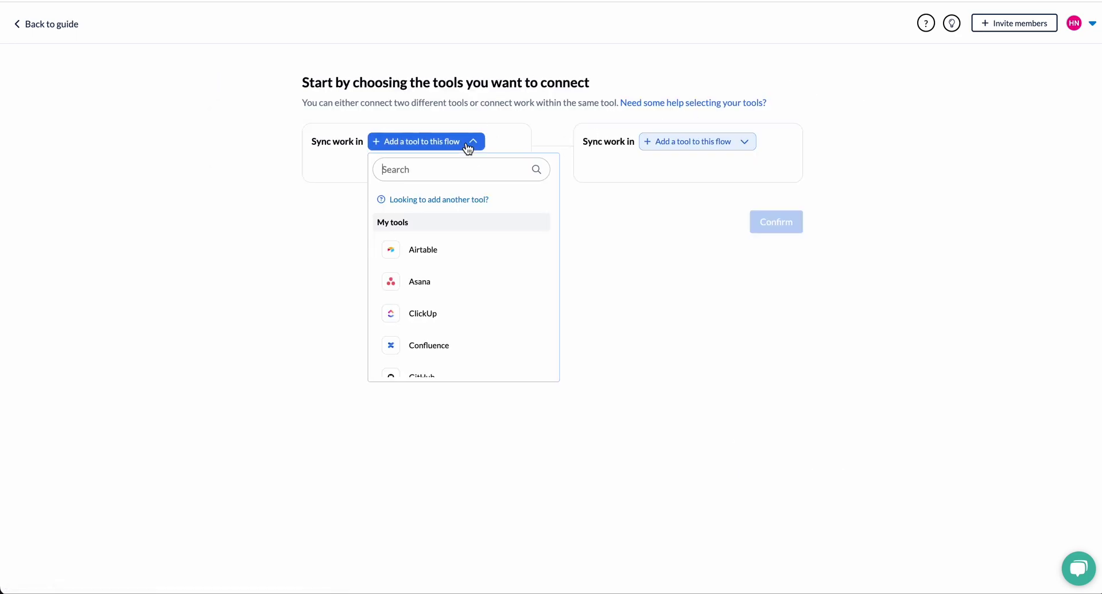
pyautogui.write('jira')
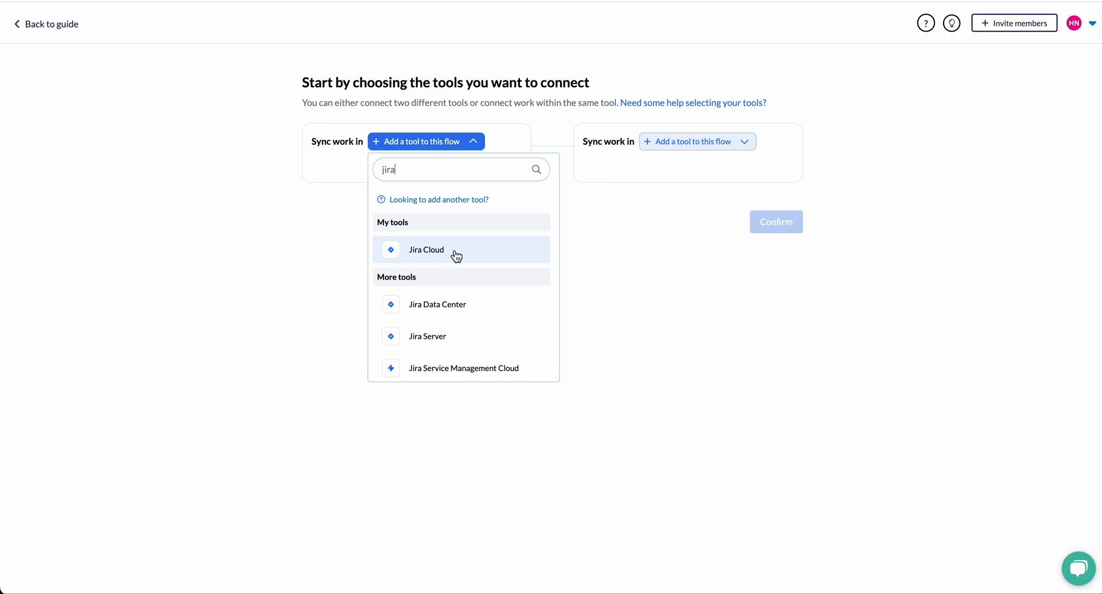
pyautogui.click(455, 252)
pyautogui.click(475, 171)
pyautogui.click(482, 231)
pyautogui.click(459, 228)
pyautogui.write('Agile Sprint Board ABC')
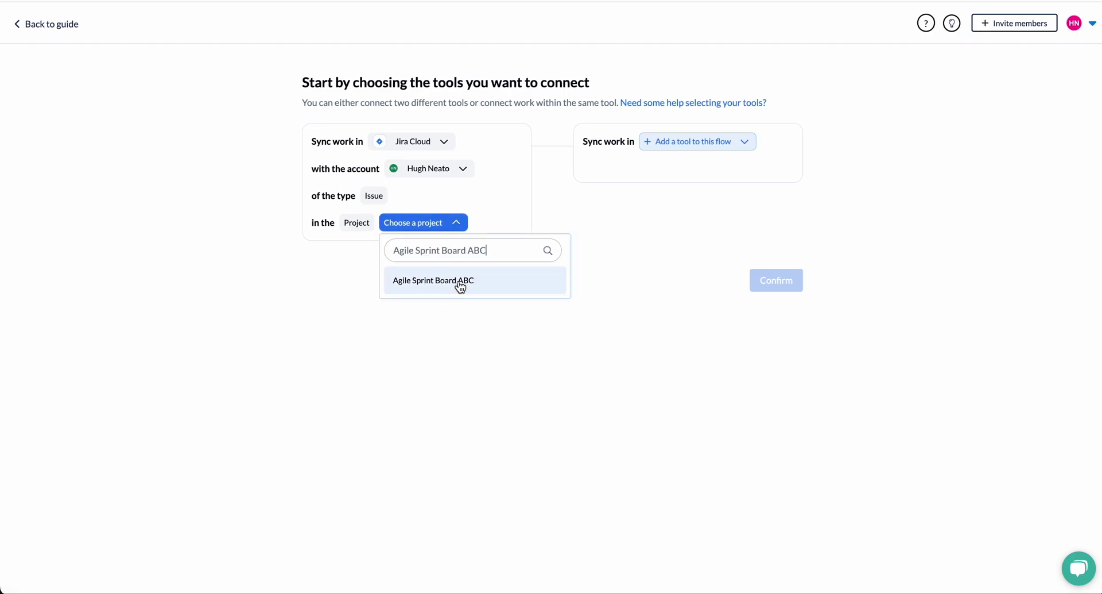
pyautogui.click(458, 280)
# - Add GitHub's DevOps-Initiative repository as the second side and confirm the tools
pyautogui.click(747, 142)
pyautogui.write('github')
pyautogui.click(686, 252)
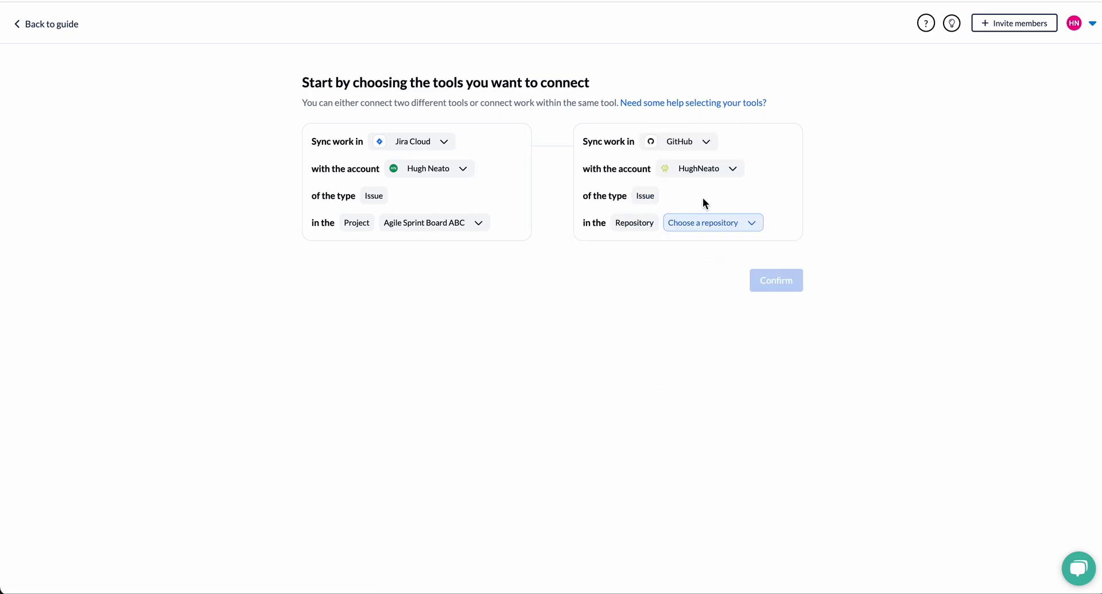
pyautogui.click(736, 227)
pyautogui.write('dev')
pyautogui.click(734, 287)
pyautogui.click(782, 282)
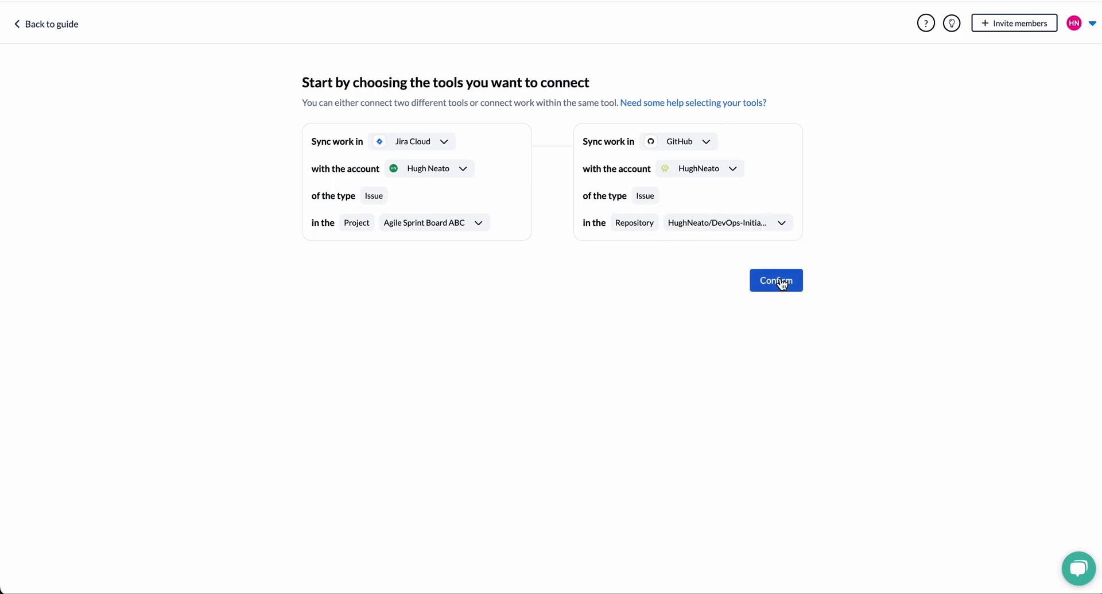
# - Confirm the tools, keep two-way sync, and delete the Creation date rule
pyautogui.click(782, 282)
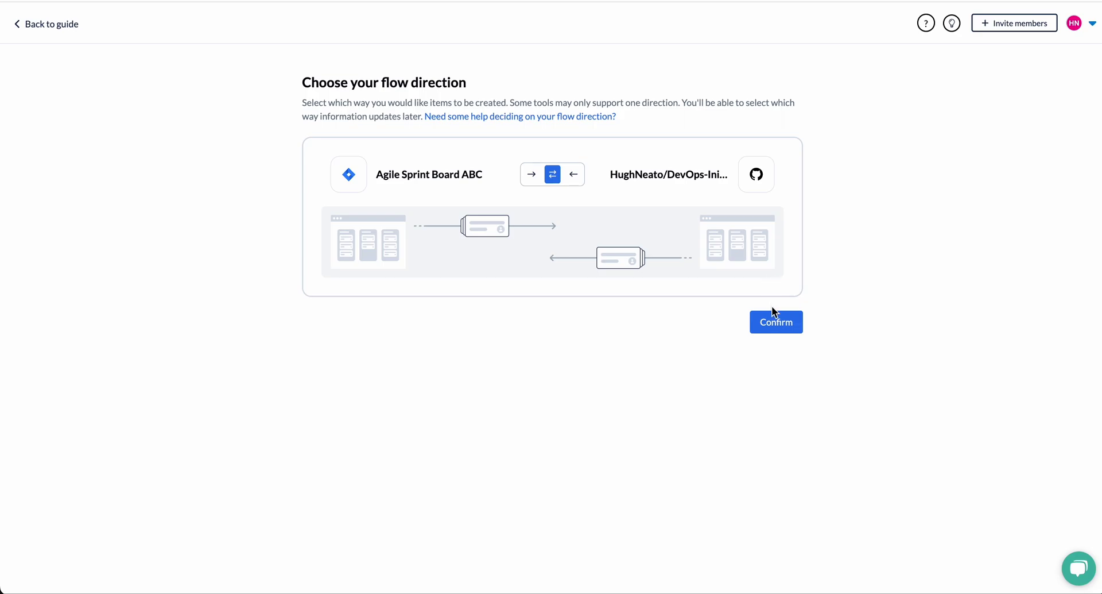
pyautogui.click(772, 329)
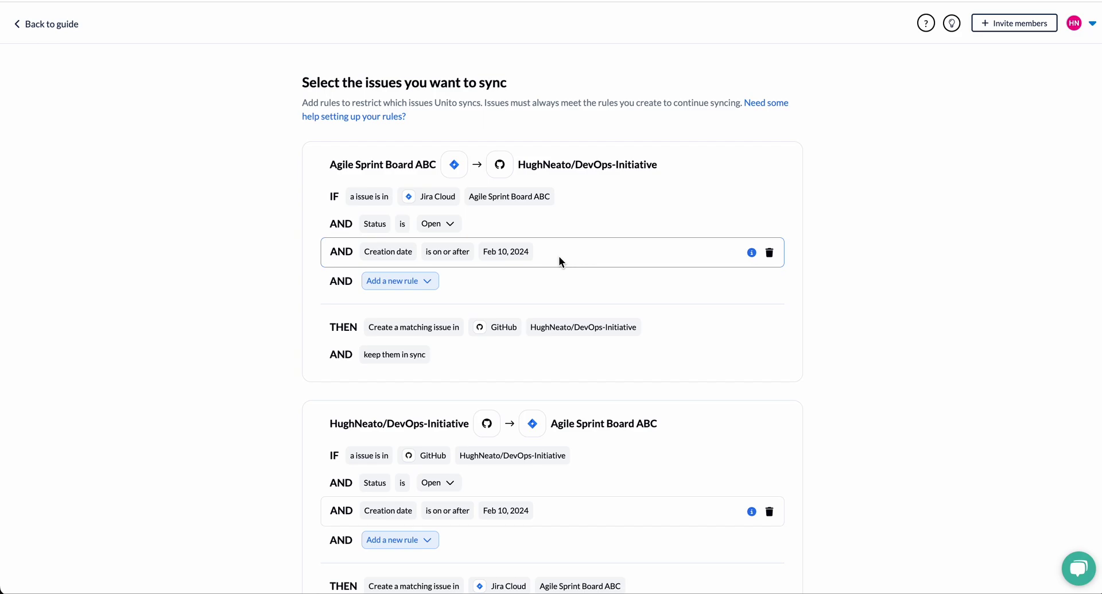
pyautogui.click(769, 254)
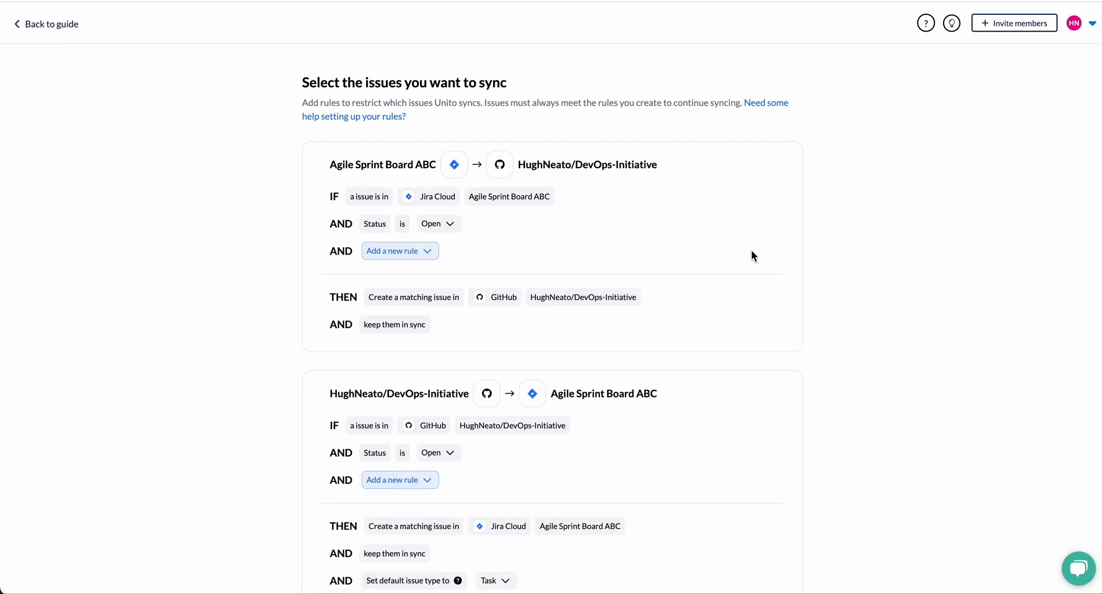
# - Add a Jira-to-GitHub Label rule requiring the Priority:3 label
pyautogui.click(425, 253)
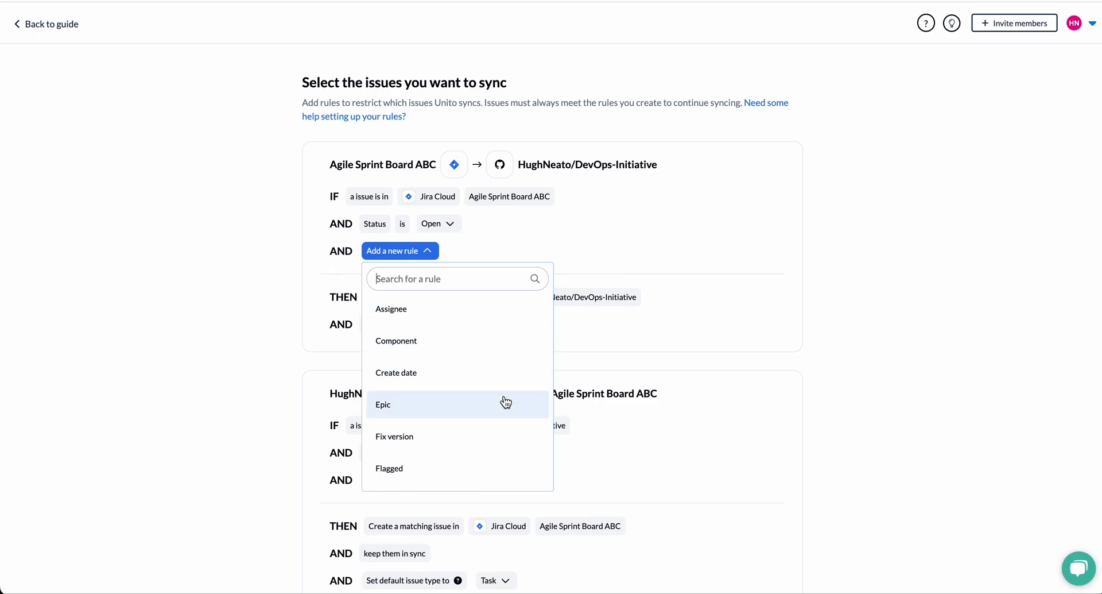
pyautogui.scroll(-2, 505, 402)
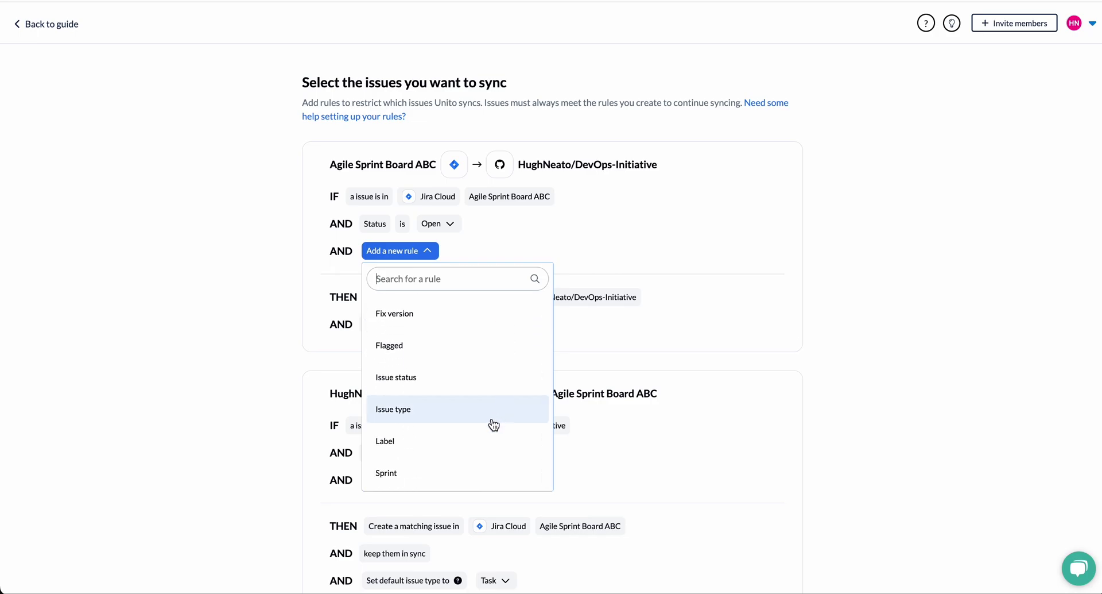
pyautogui.click(487, 439)
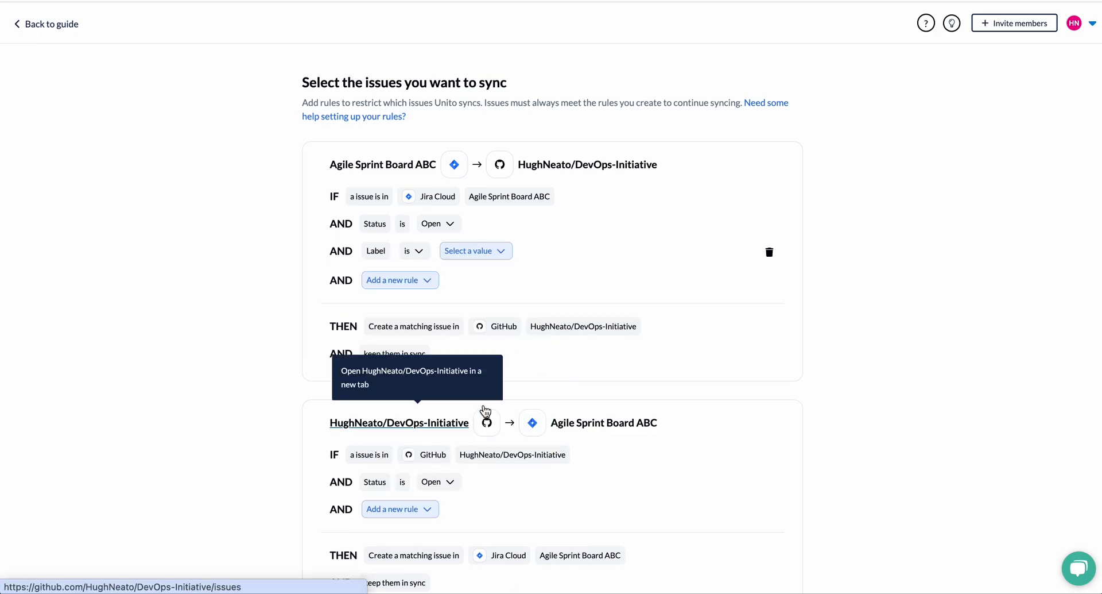
pyautogui.click(493, 254)
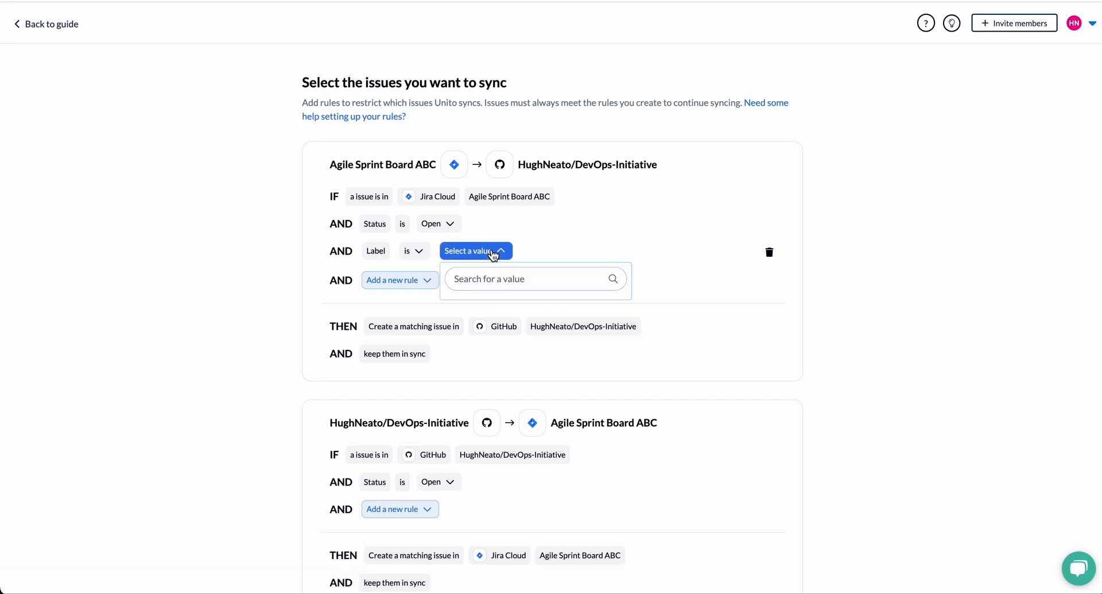
pyautogui.write('priority')
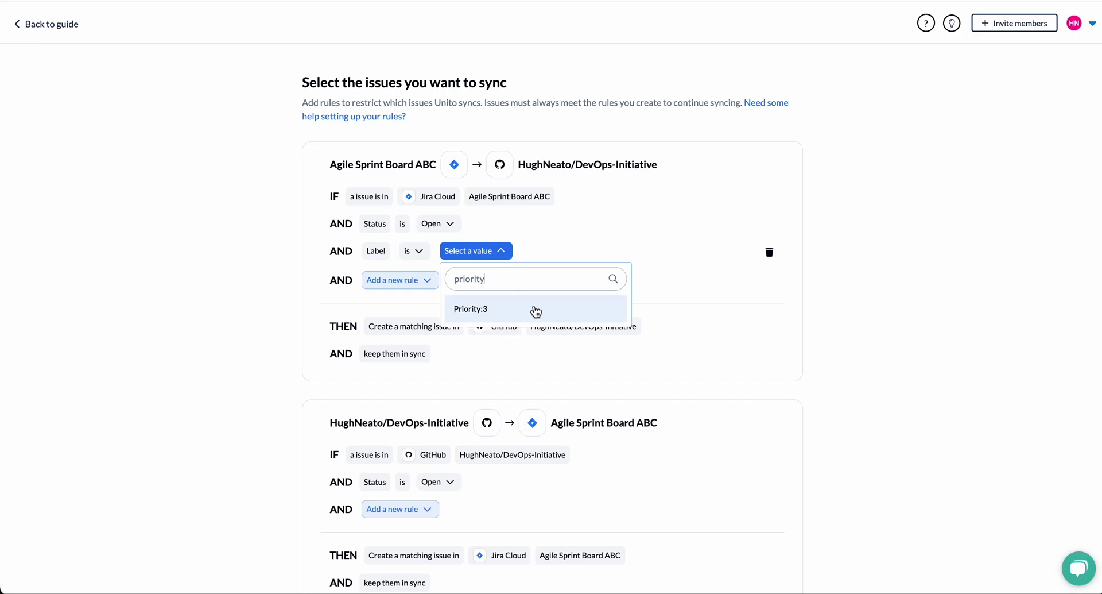
pyautogui.click(535, 310)
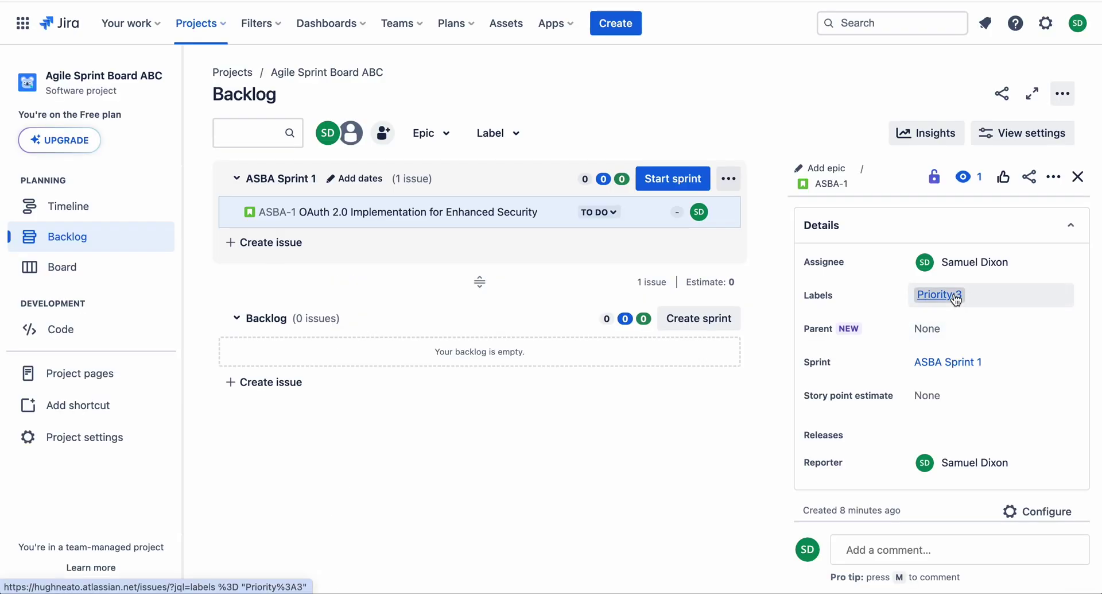
pyautogui.scroll(10, 984, 294)
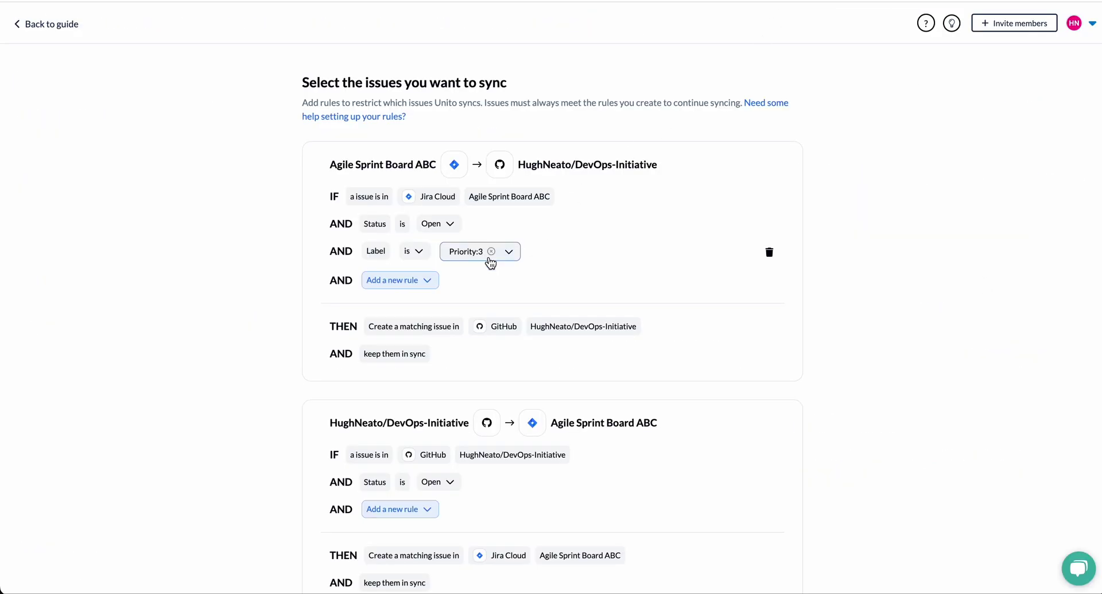
# - Replace the Label rule with a Jira-to-GitHub Issue type rule limited to Story
pyautogui.click(769, 252)
pyautogui.click(423, 251)
pyautogui.scroll(-2, 469, 350)
pyautogui.click(431, 407)
pyautogui.click(507, 250)
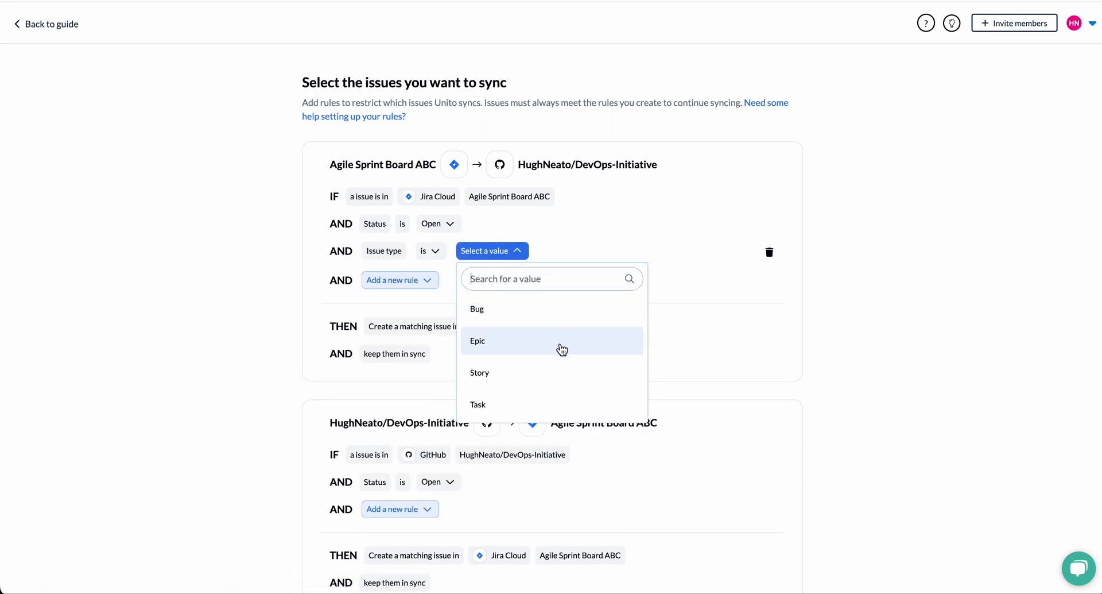
pyautogui.scroll(-2, 560, 348)
pyautogui.scroll(1, 559, 348)
pyautogui.click(510, 346)
pyautogui.click(669, 183)
# - Add a GitHub-to-Jira Issue type rule limited to issues only
pyautogui.scroll(-3, 787, 315)
pyautogui.click(420, 388)
pyautogui.click(454, 519)
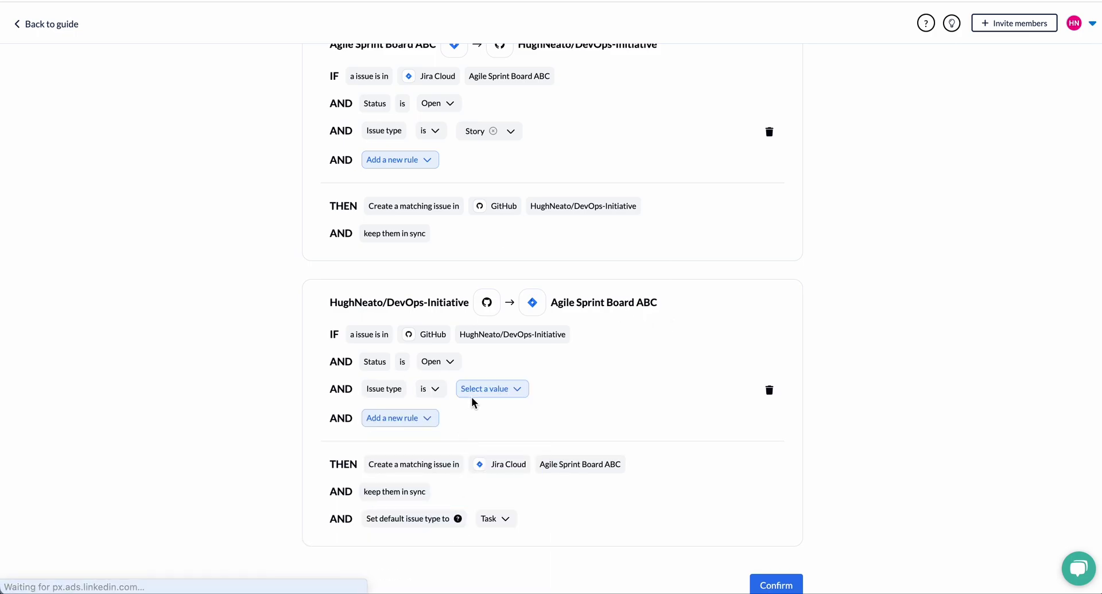
pyautogui.click(491, 388)
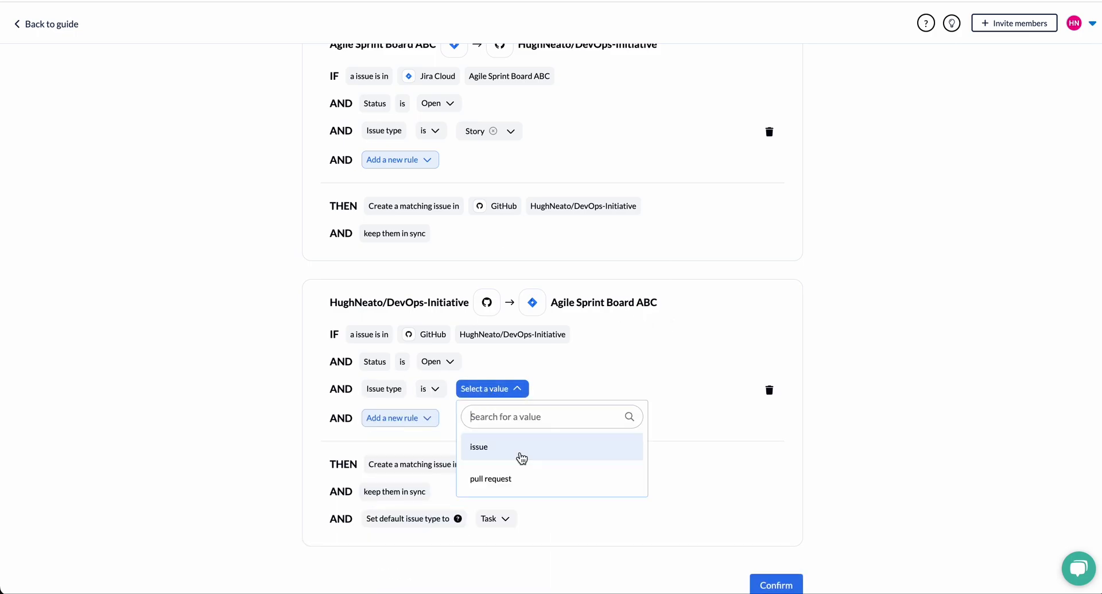
pyautogui.click(521, 457)
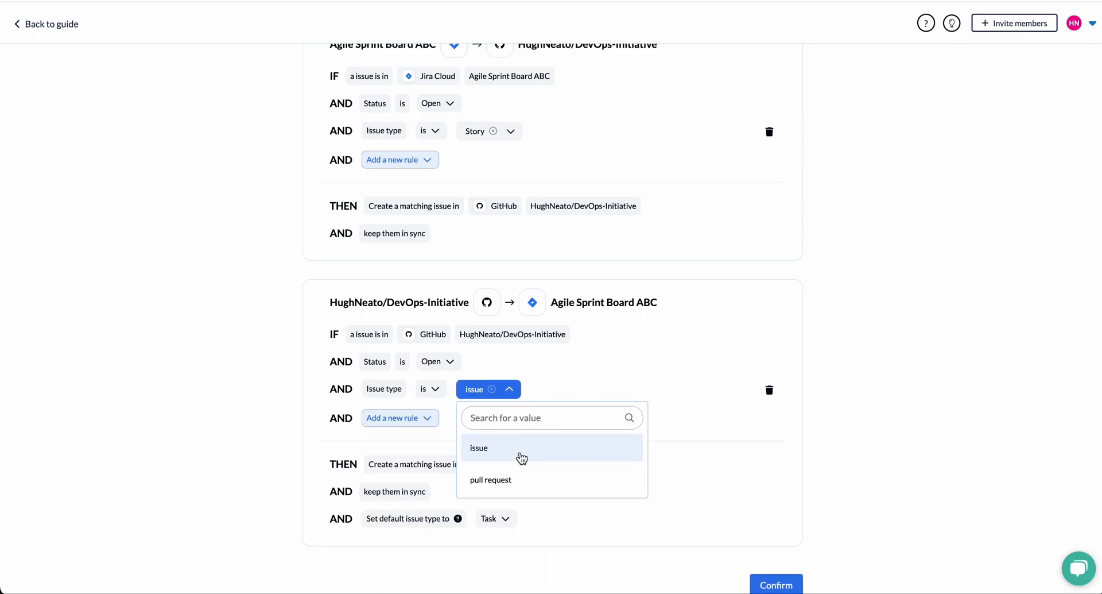
pyautogui.click(850, 447)
# - Require the help wanted label for GitHub-to-Jira syncing and confirm the rules
pyautogui.scroll(-1, 836, 442)
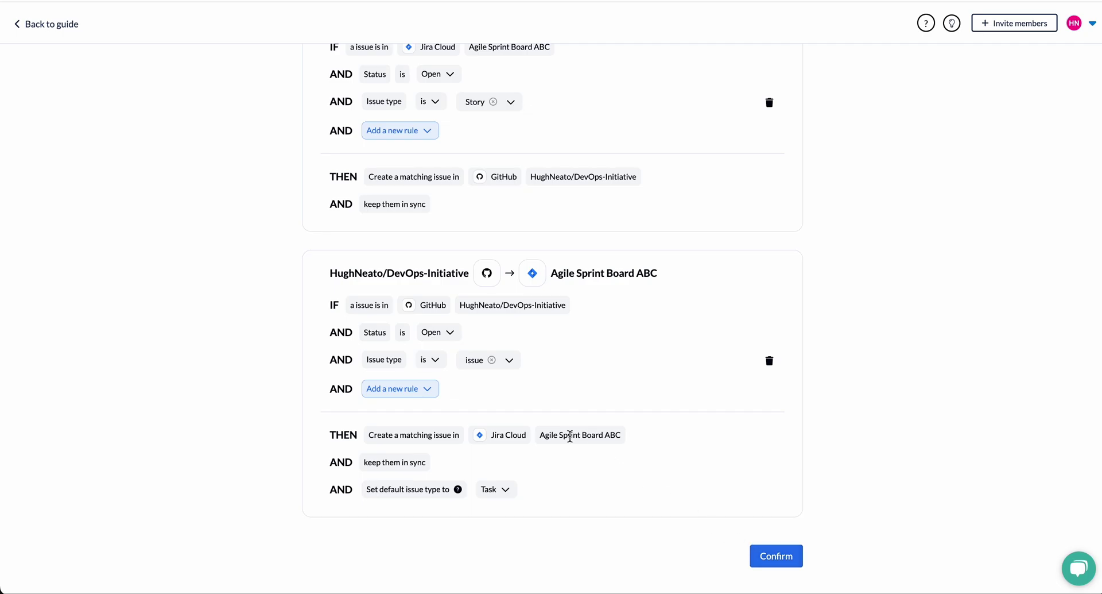
pyautogui.click(435, 395)
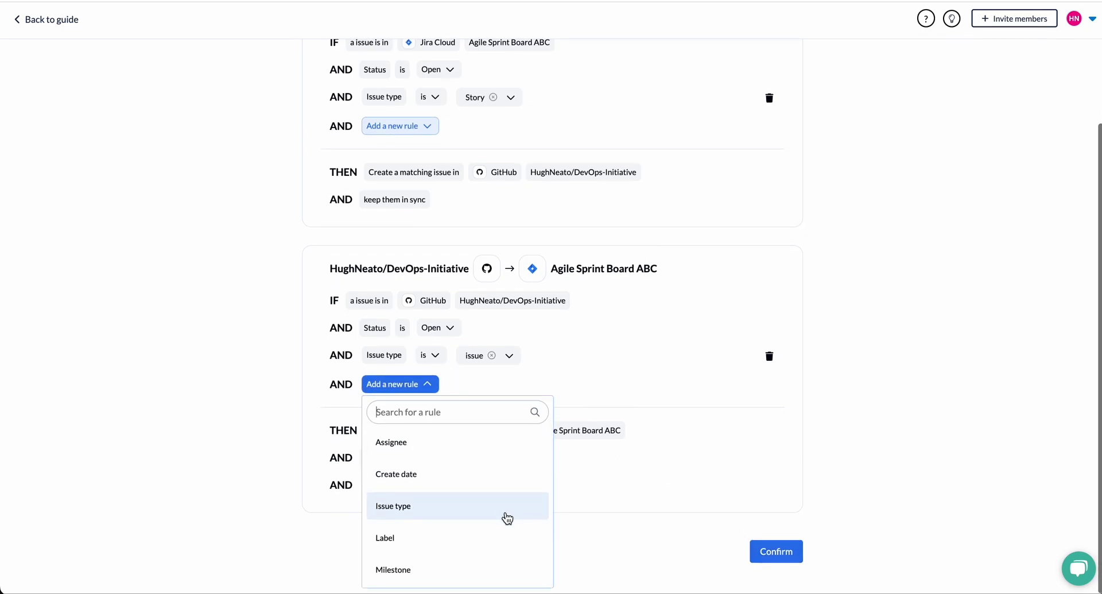
pyautogui.click(467, 551)
pyautogui.click(502, 394)
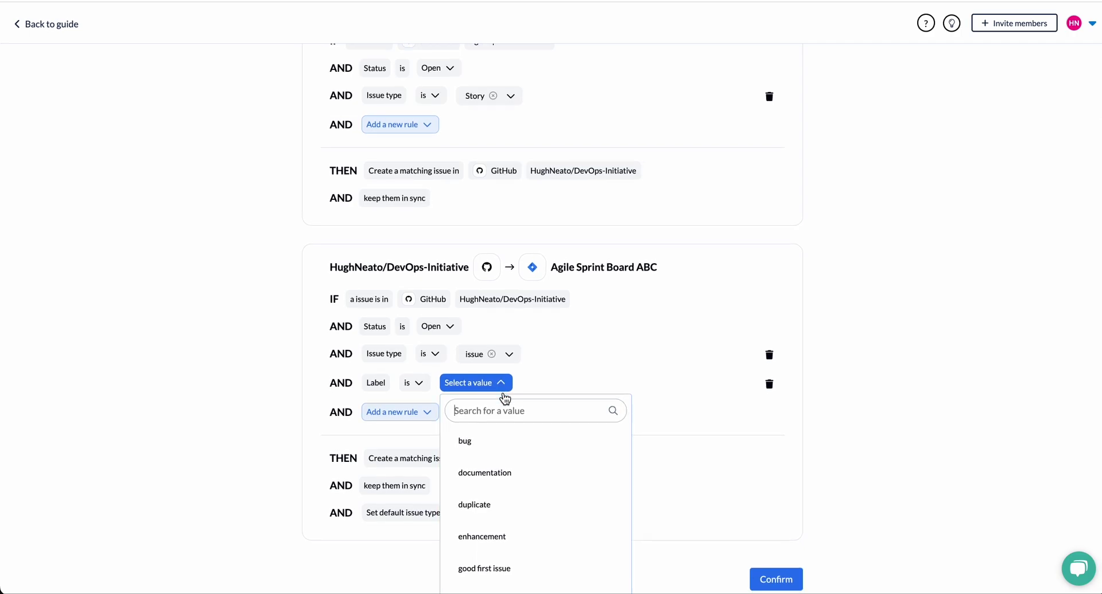
pyautogui.scroll(-3, 545, 516)
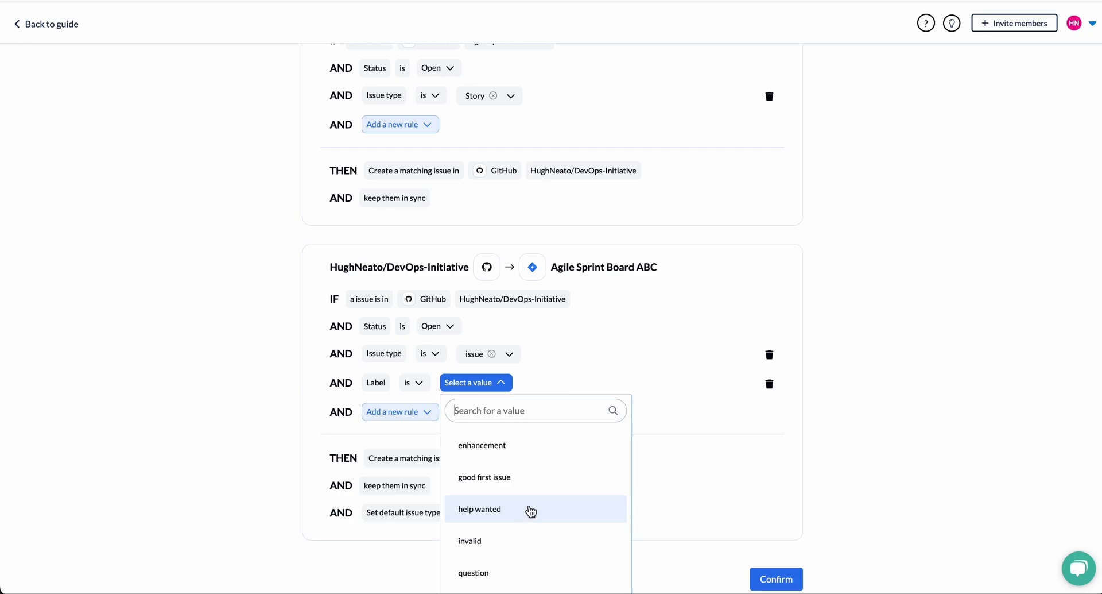
pyautogui.click(529, 509)
pyautogui.click(869, 480)
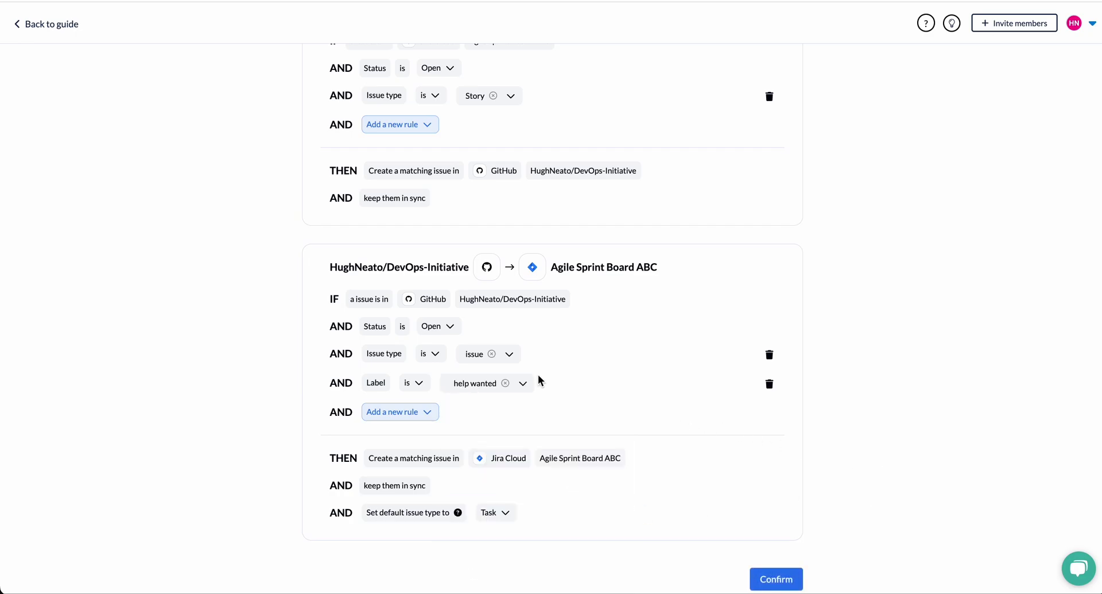
pyautogui.click(788, 581)
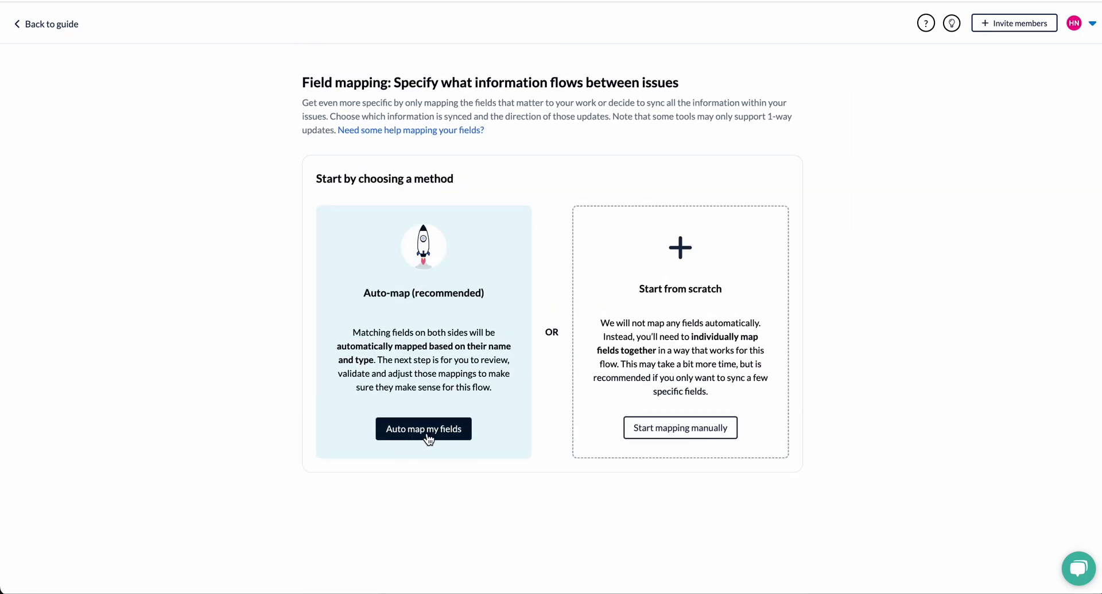
# - Auto-map the fields and pair Jira label Priority:3 with GitHub's Priority 3
pyautogui.click(434, 430)
pyautogui.scroll(-3, 261, 390)
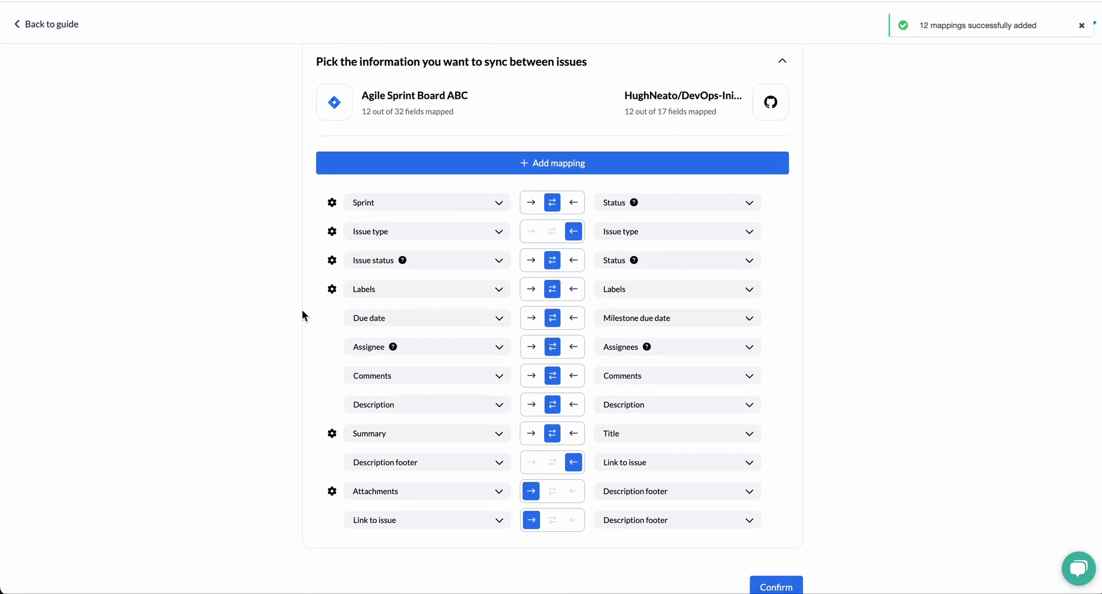
pyautogui.click(332, 290)
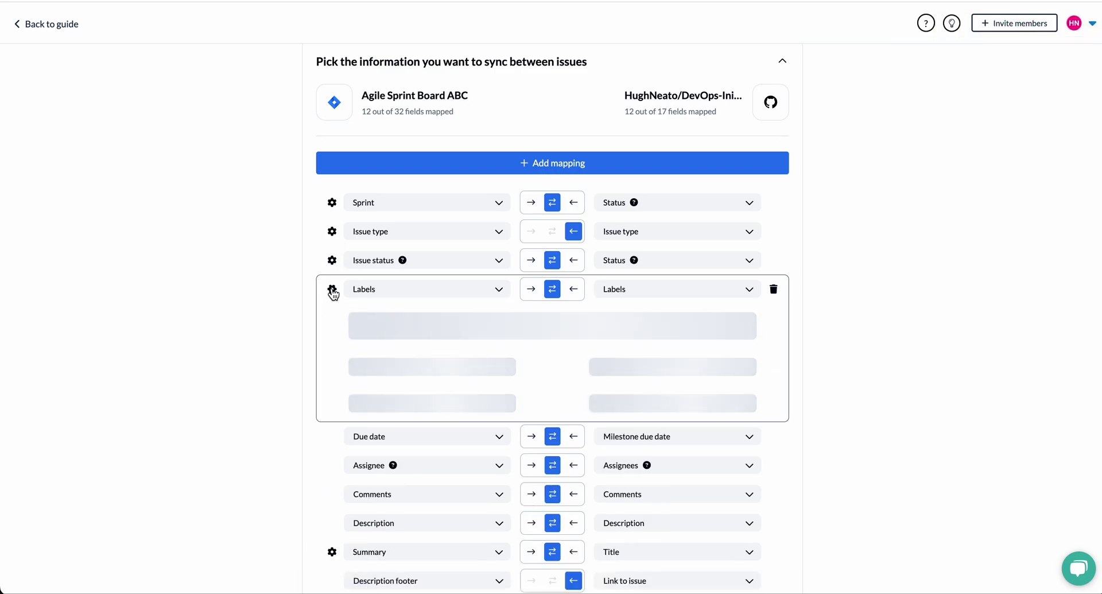
pyautogui.scroll(-1, 319, 325)
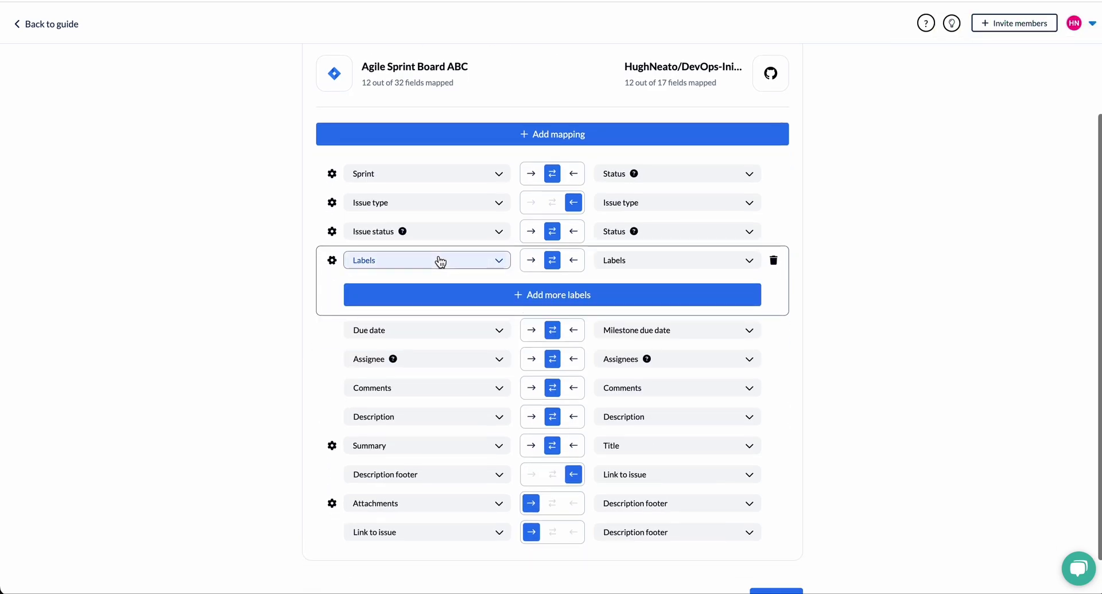
pyautogui.click(436, 289)
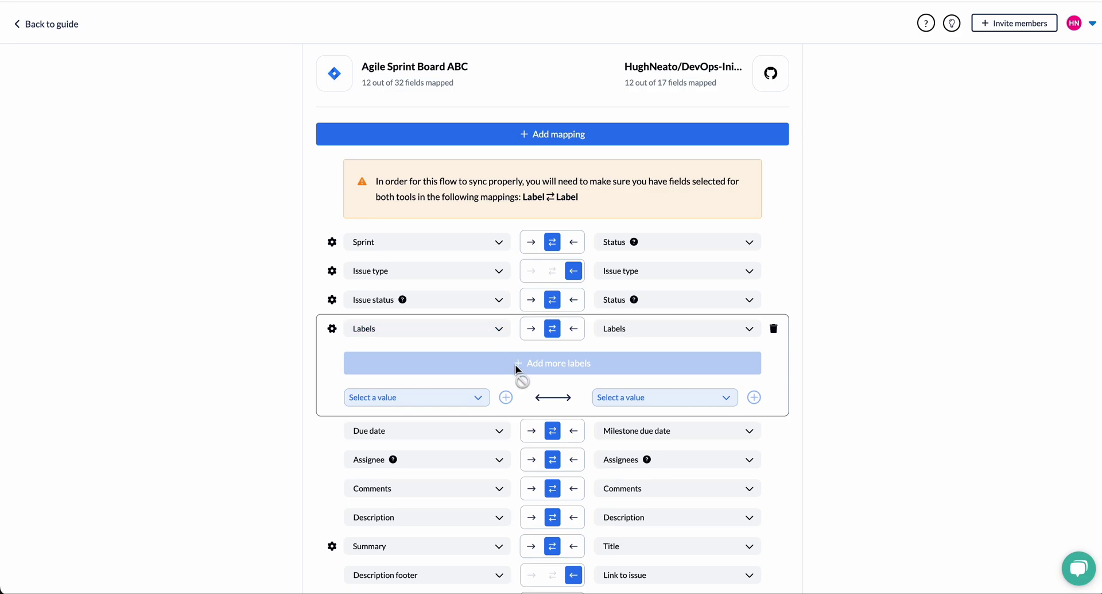
pyautogui.click(460, 399)
pyautogui.click(430, 448)
pyautogui.scroll(-1, 665, 376)
pyautogui.click(666, 370)
pyautogui.scroll(-1, 715, 470)
pyautogui.scroll(-3, 716, 469)
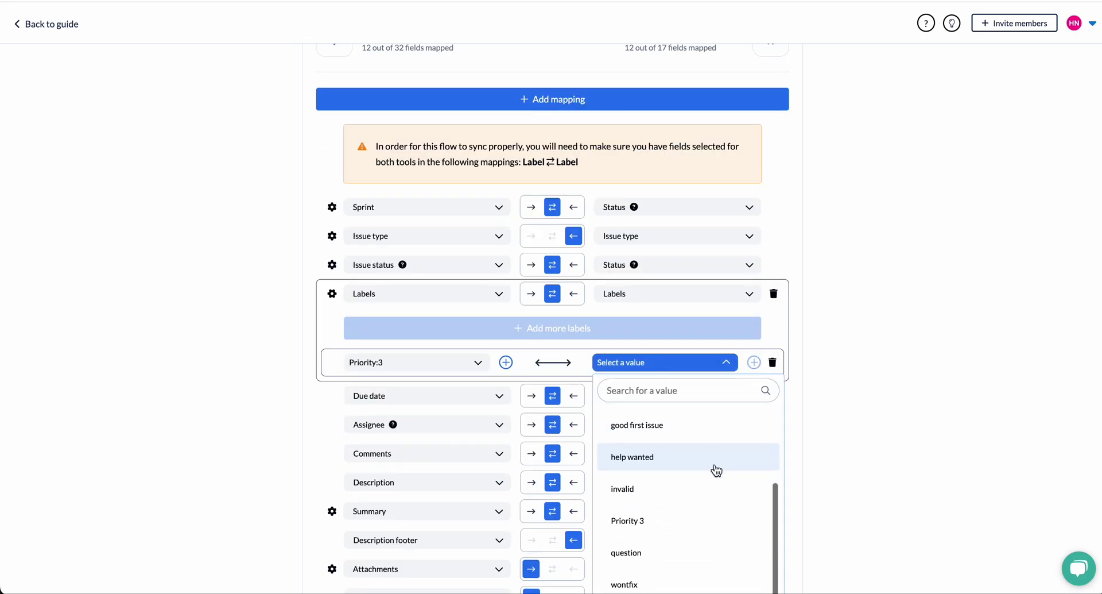
pyautogui.click(660, 520)
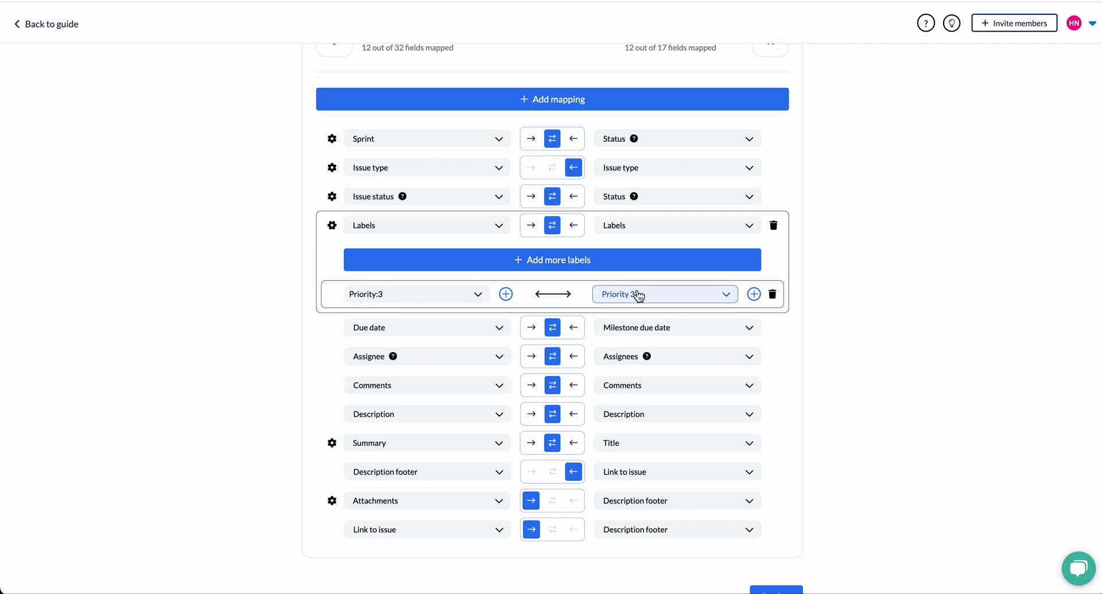
# - Pair Jira's bug label with GitHub's bug label and confirm the field mappings
pyautogui.click(536, 263)
pyautogui.click(478, 445)
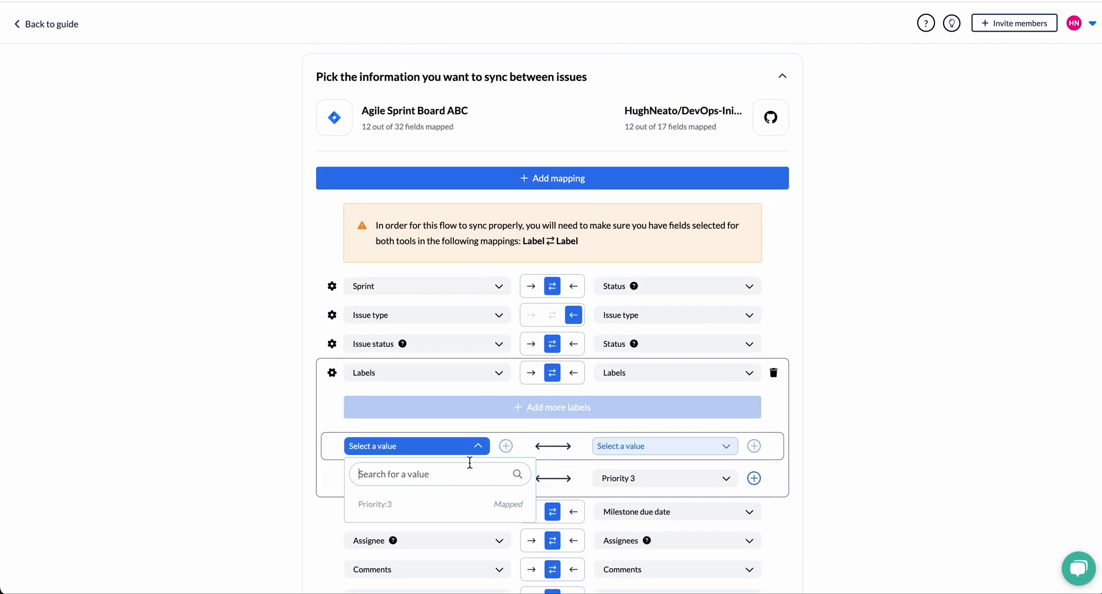
pyautogui.write('bug')
pyautogui.scroll(-3, 509, 472)
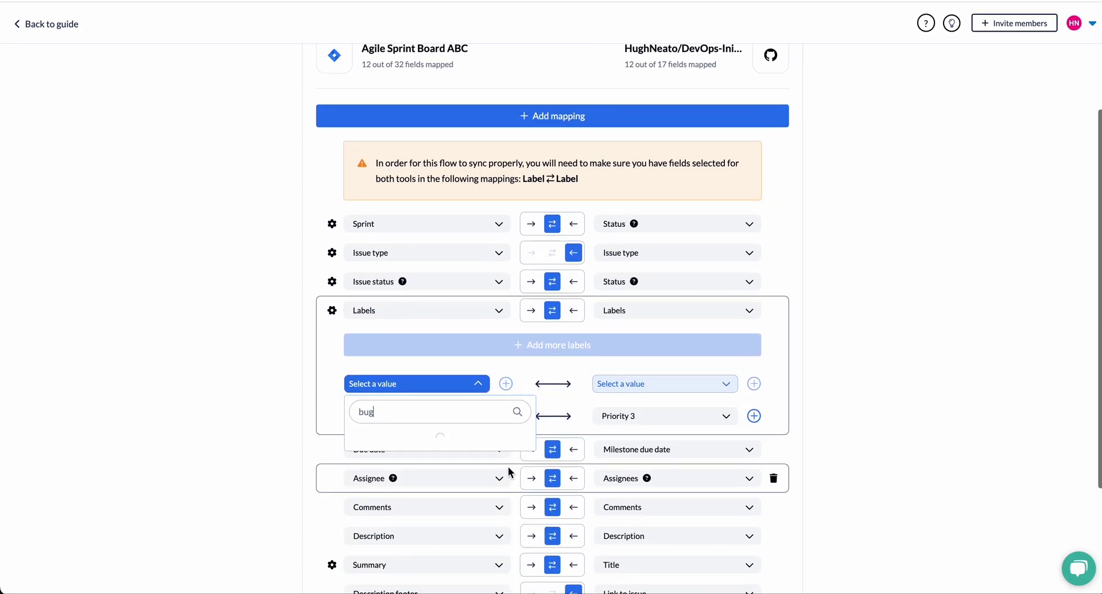
pyautogui.click(466, 447)
pyautogui.click(695, 385)
pyautogui.click(661, 443)
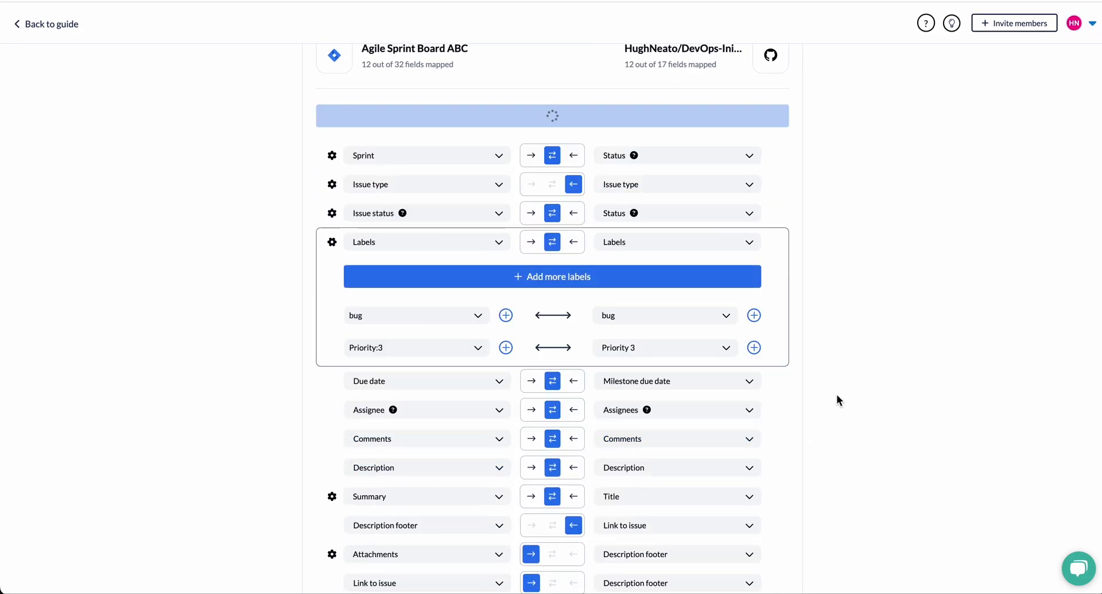
pyautogui.click(331, 245)
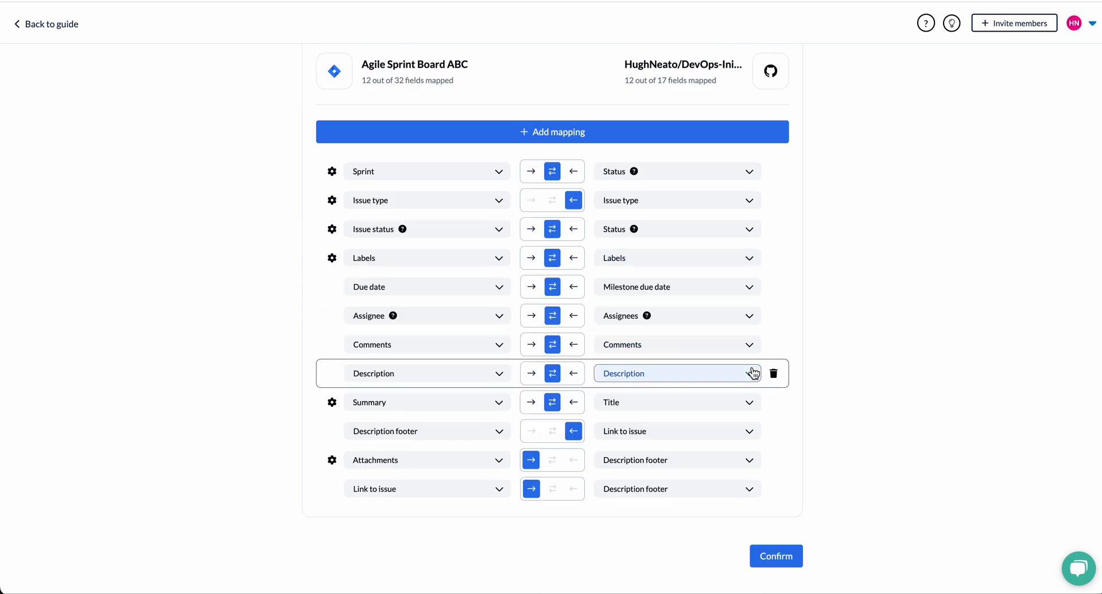
pyautogui.click(779, 555)
# - Launch the flow, place GitHub beside Unito, and run an immediate sync
pyautogui.click(681, 395)
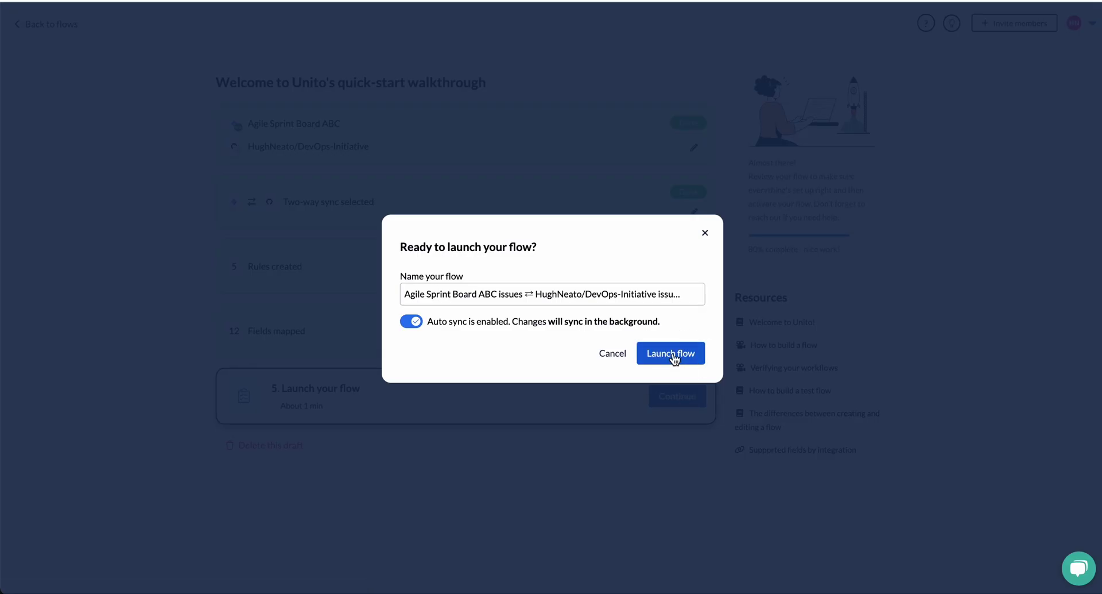
pyautogui.click(671, 355)
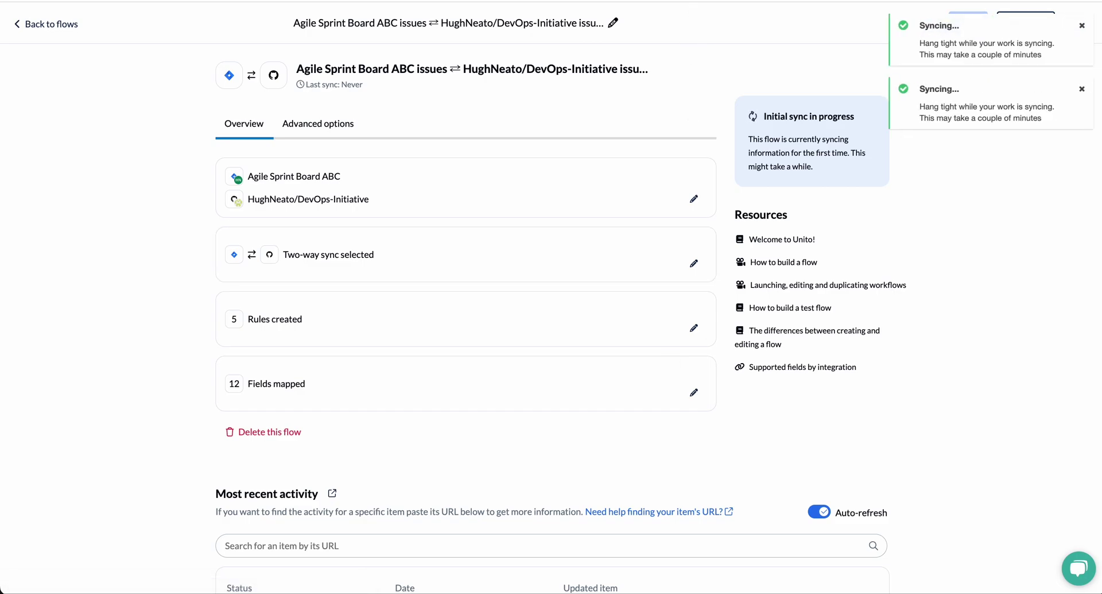
pyautogui.press('super+Tab')
pyautogui.moveTo(977, 91); pyautogui.dragTo(668, 86)
pyautogui.click(1027, 28)
pyautogui.click(1027, 29)
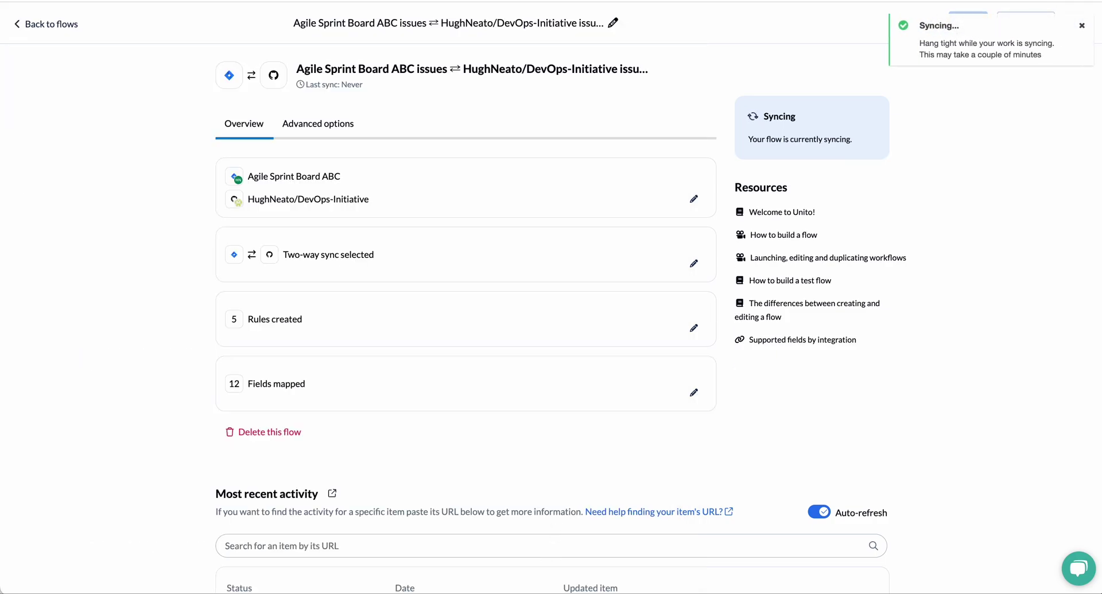
pyautogui.scroll(-3, 581, 434)
# - Reload the GitHub issues list and open the synced OAuth 2.0 issue
pyautogui.press('super+Tab')
pyautogui.press('super+r')
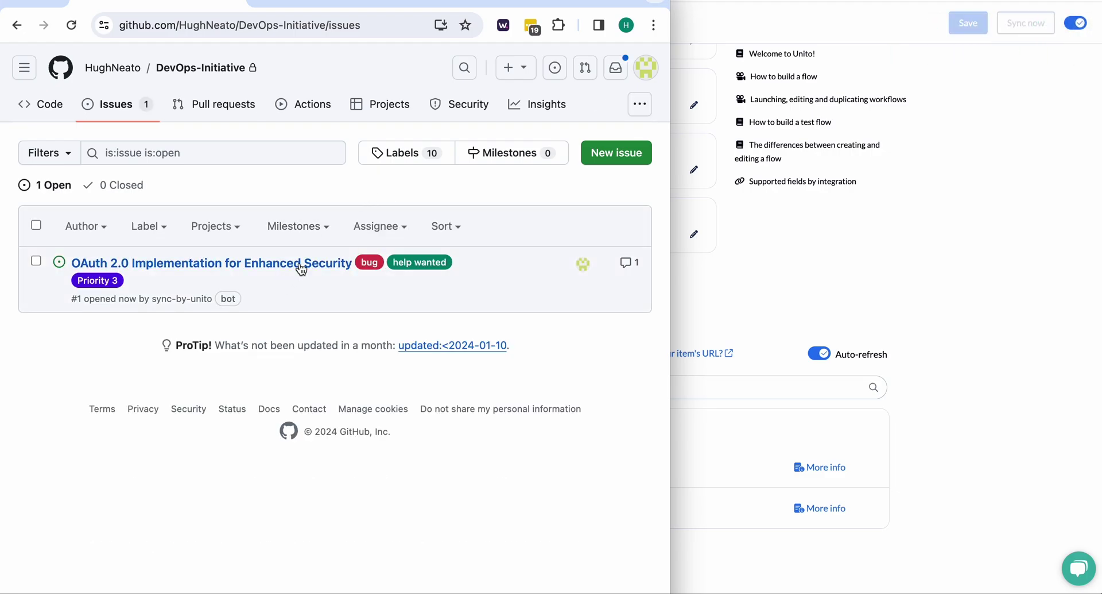
pyautogui.click(300, 264)
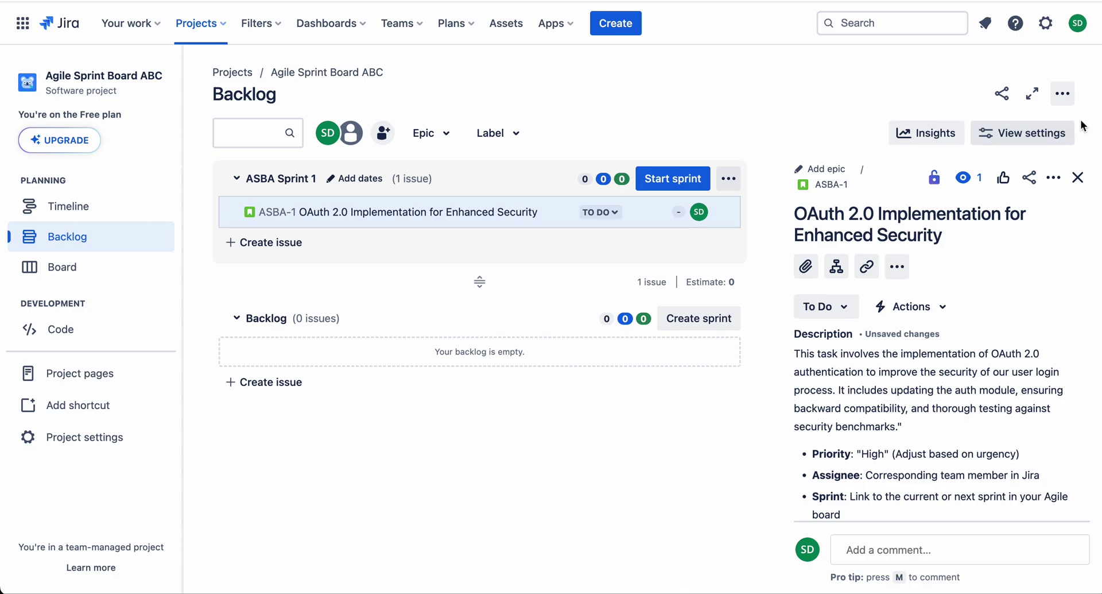
# - Set the Jira window beside the GitHub issue and scroll to ASBA-1's description
pyautogui.moveTo(1100, 117); pyautogui.dragTo(658, 113)
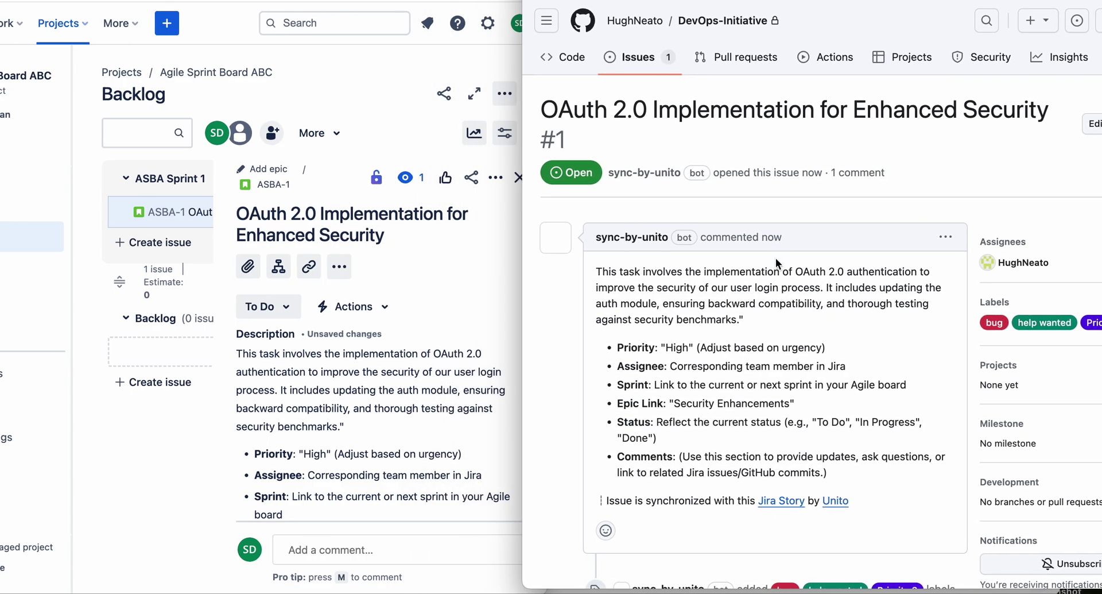
pyautogui.scroll(-1, 681, 387)
pyautogui.scroll(-5, 433, 401)
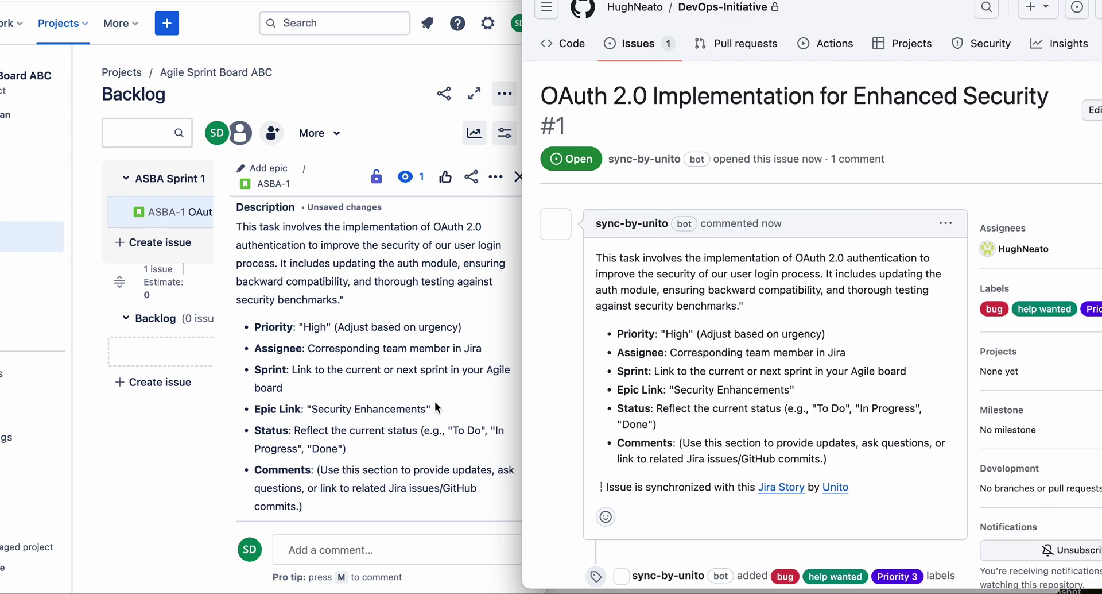
pyautogui.scroll(-2, 440, 401)
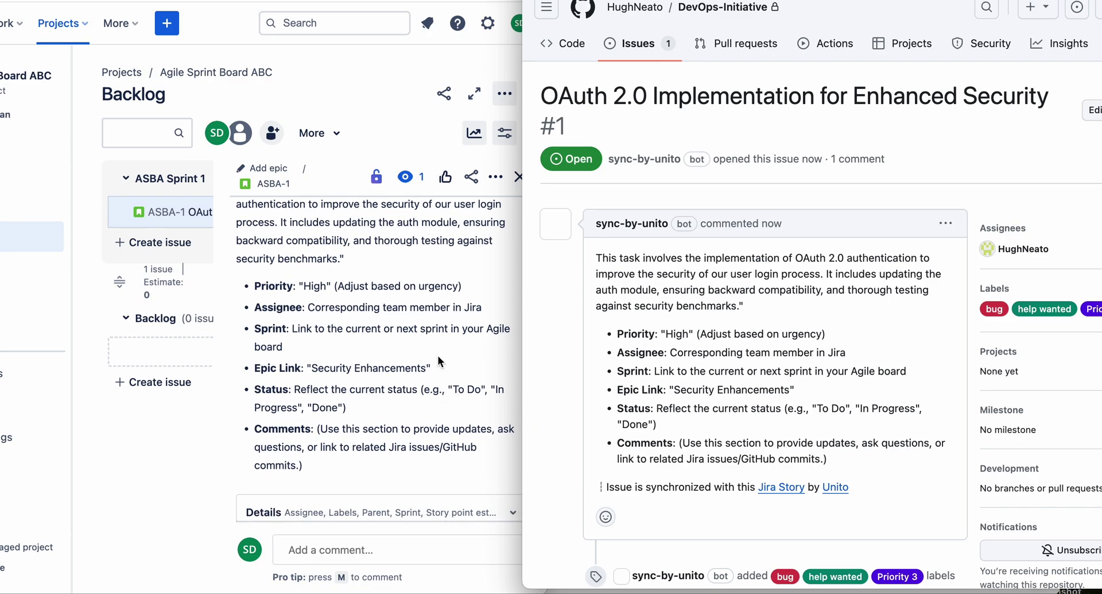
pyautogui.scroll(8, 438, 357)
pyautogui.scroll(-11, 438, 357)
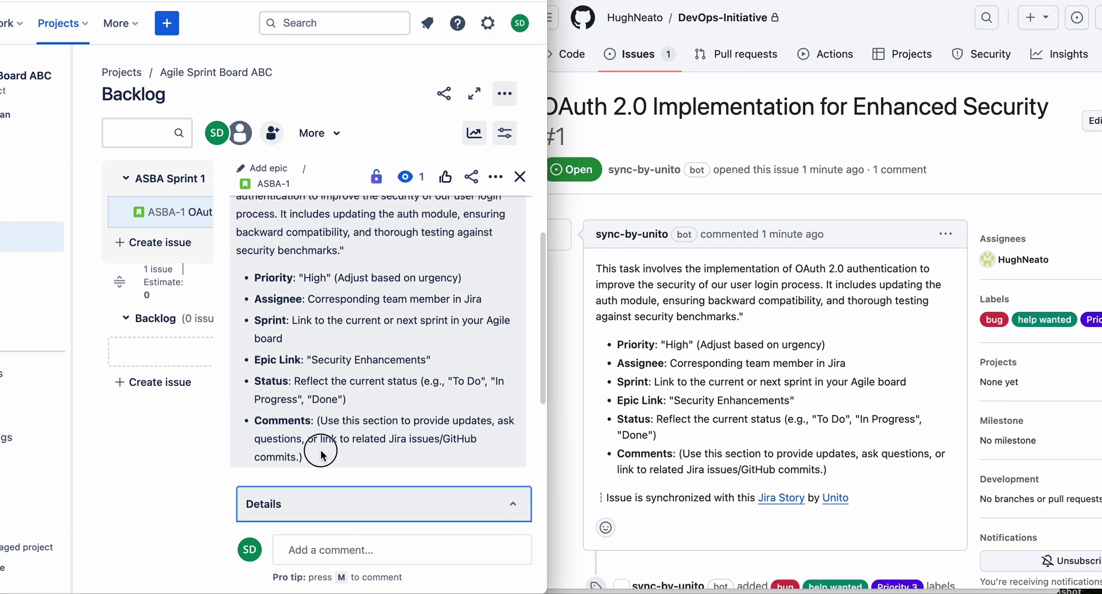
# - Delete the bullet list from ASBA-1's description and save it
pyautogui.press('BackSpace')
pyautogui.scroll(4, 319, 436)
pyautogui.scroll(-3, 323, 382)
pyautogui.click(258, 386)
pyautogui.scroll(3, 391, 356)
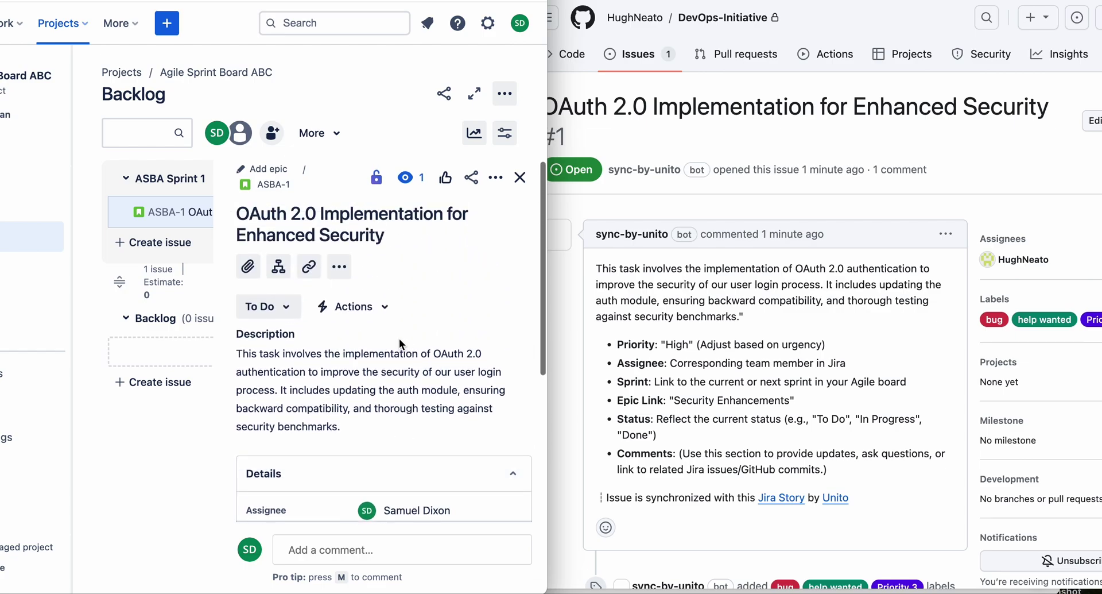
pyautogui.scroll(-7, 399, 339)
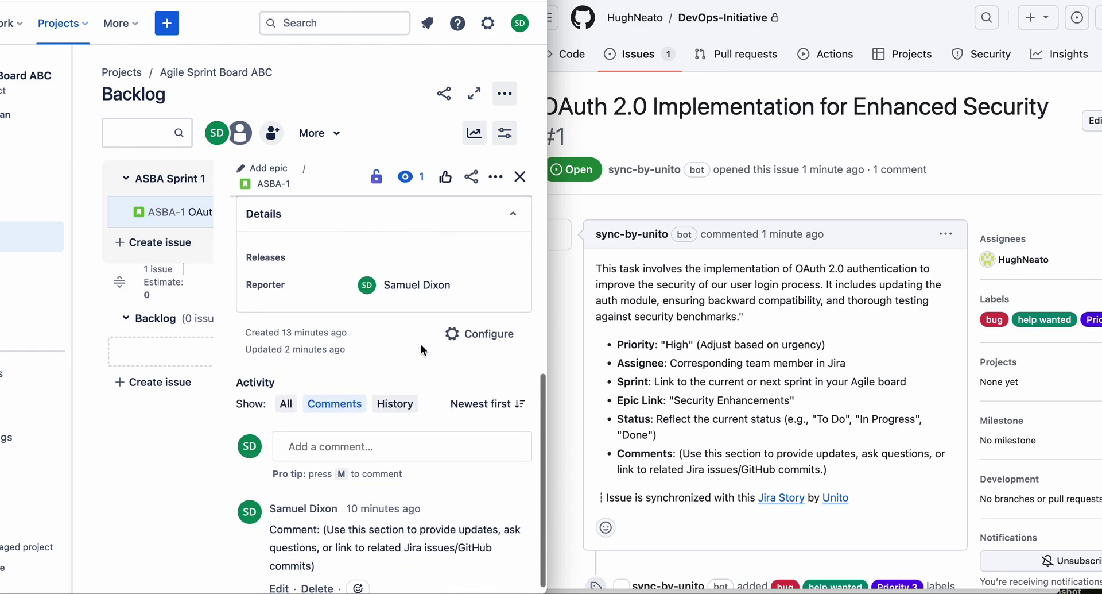
pyautogui.scroll(2, 425, 342)
pyautogui.scroll(4, 425, 343)
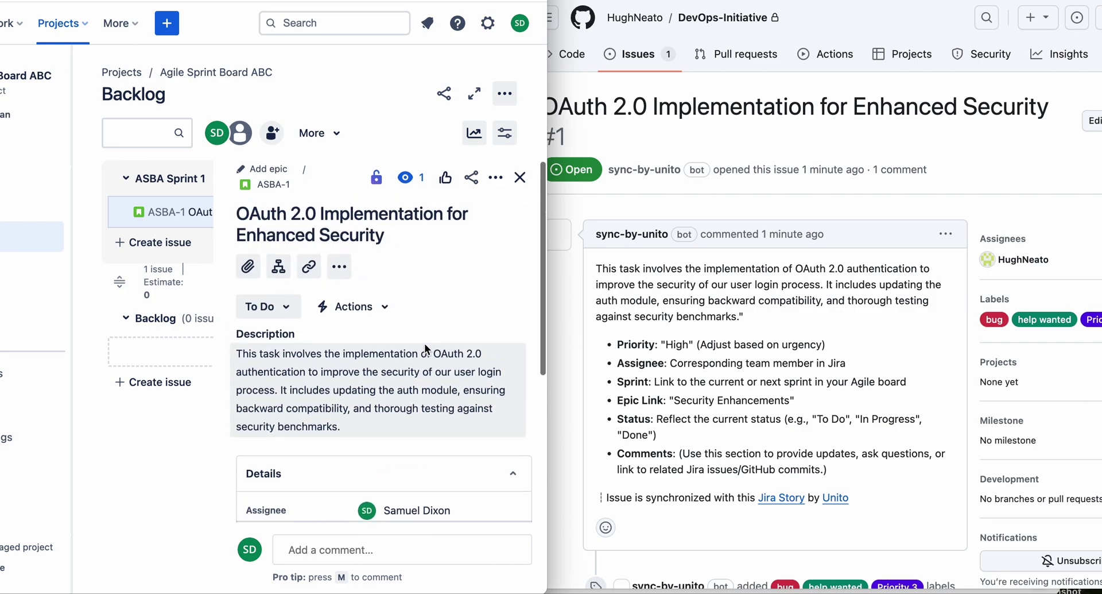
# - Run a fresh Unito sync, then return to the Jira issue to compare it with GitHub
pyautogui.hotkey('ctrl', 'Tab')
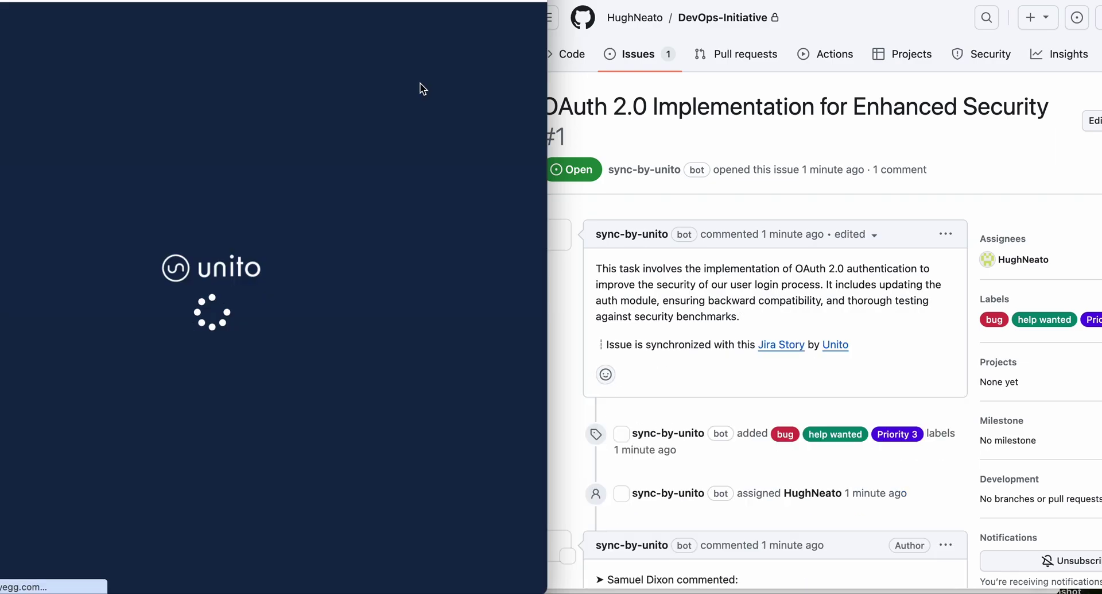
pyautogui.click(697, 284)
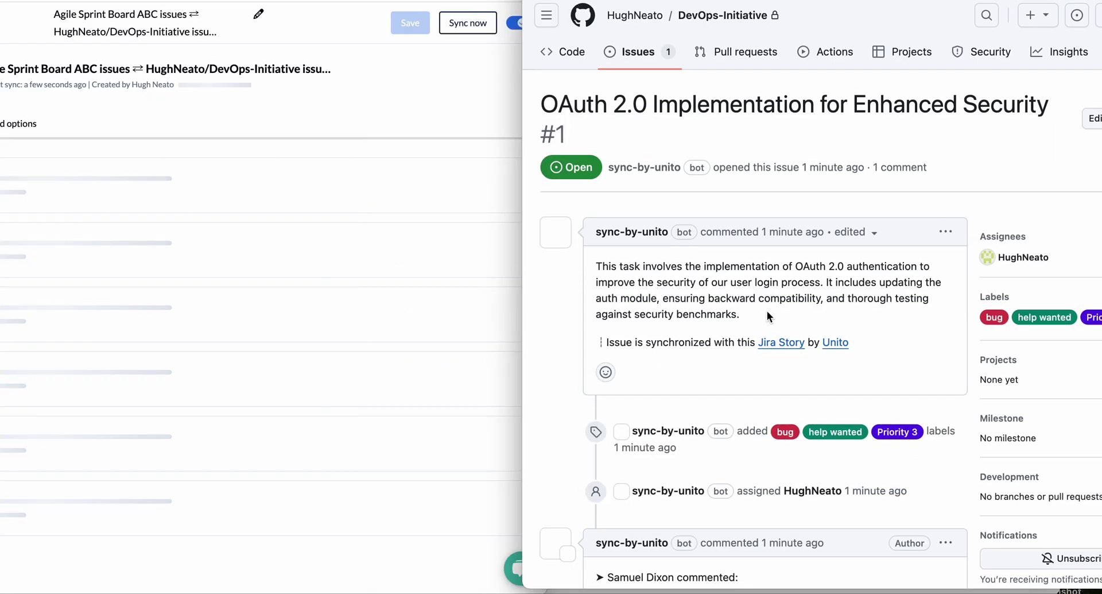
pyautogui.click(505, 344)
pyautogui.hotkey('ctrl', 'shift', 'Tab')
pyautogui.scroll(-1, 500, 346)
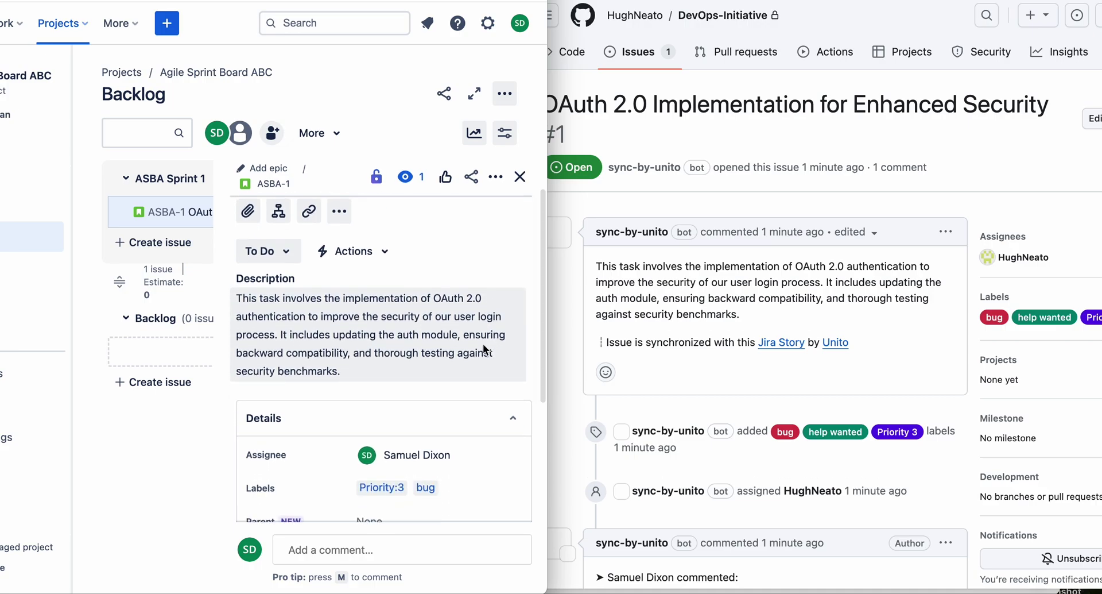
pyautogui.scroll(-4, 486, 343)
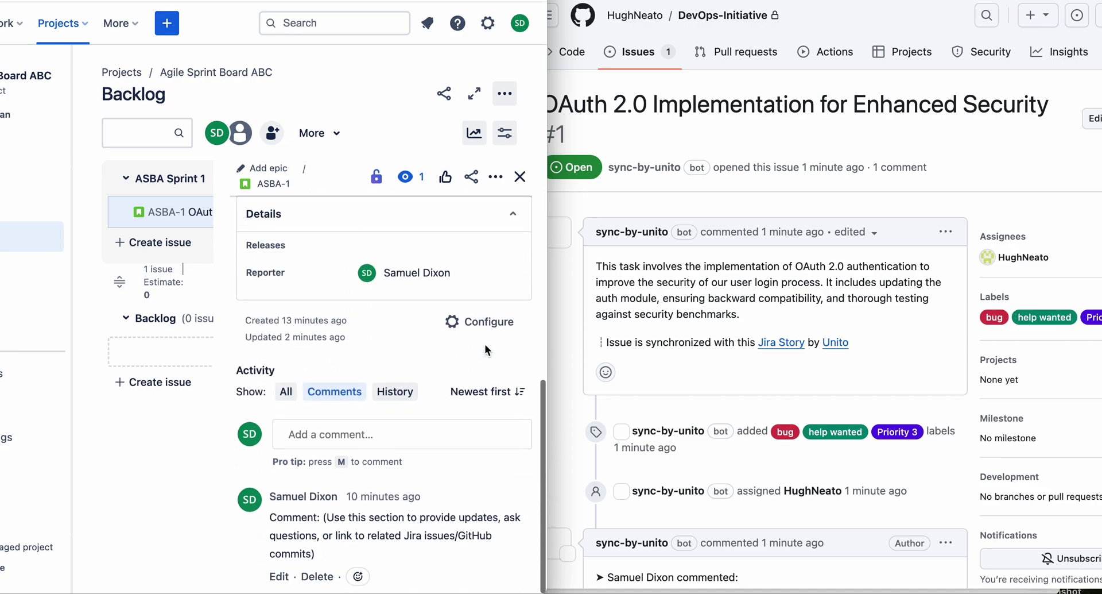
pyautogui.scroll(5, 484, 343)
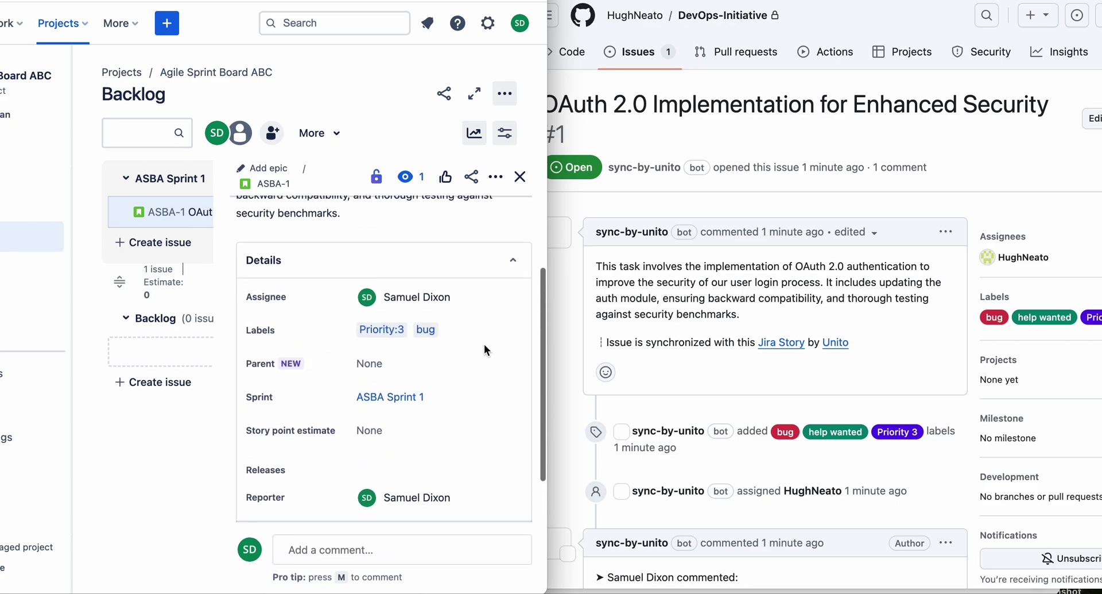